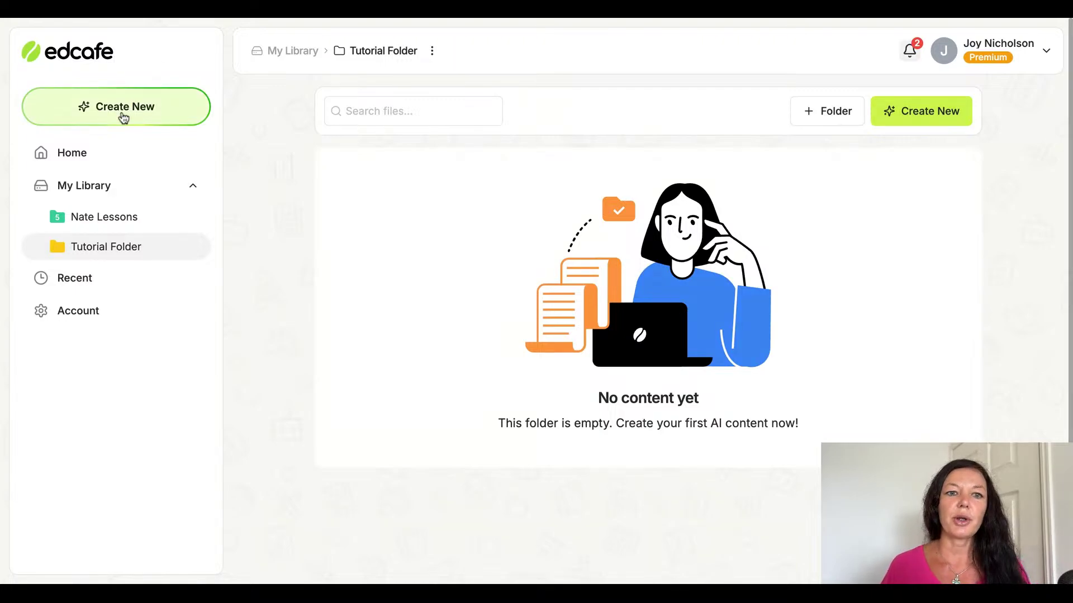
Create a new Teaching Resources search on the topic "frogs" covering articles, slide decks, videos and worksheets
{"action": "left_click", "coordinate": [148, 101]}
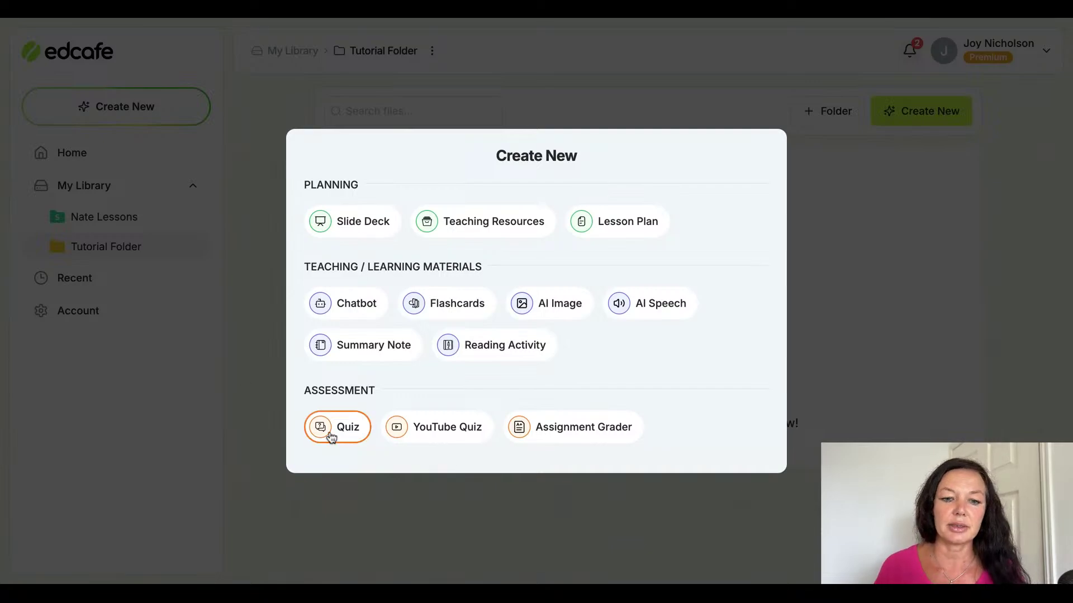
{"action": "left_click", "coordinate": [514, 216]}
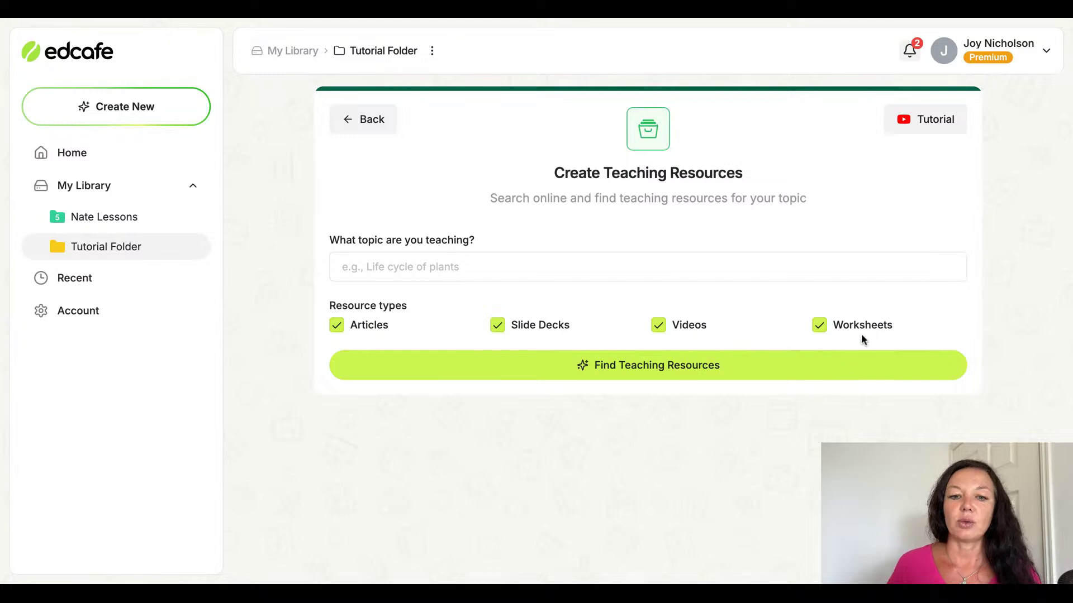
{"action": "left_click", "coordinate": [516, 270]}
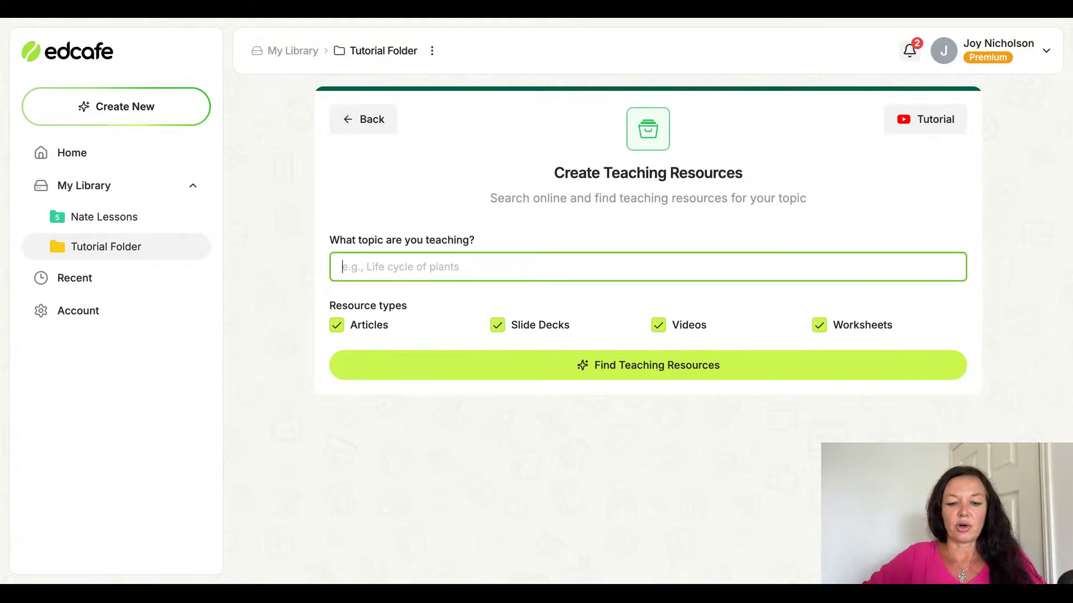
{"action": "type", "text": "frogs"}
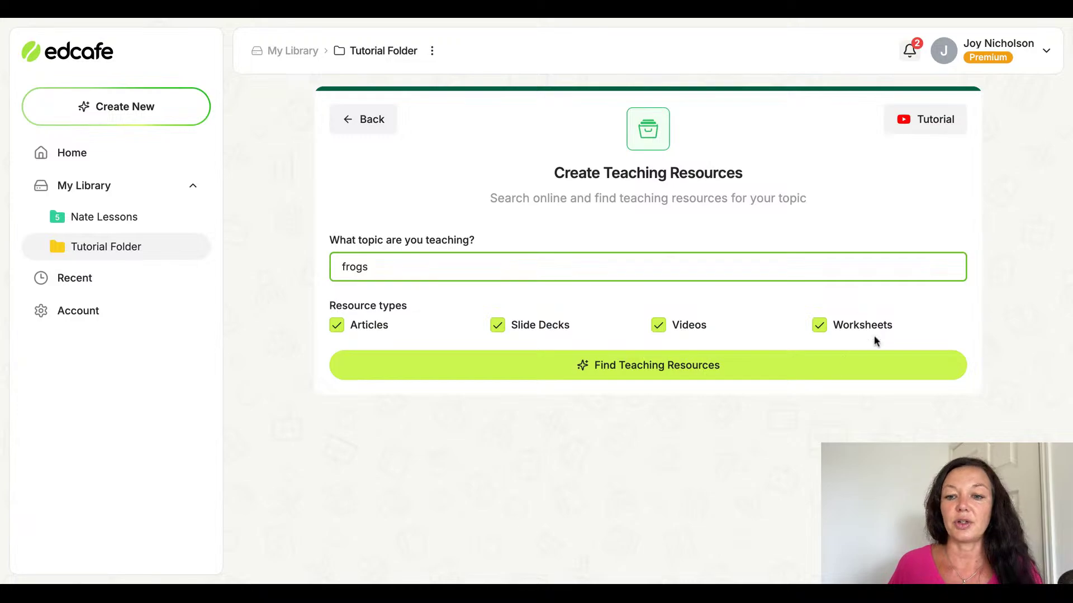
{"action": "left_click", "coordinate": [850, 364]}
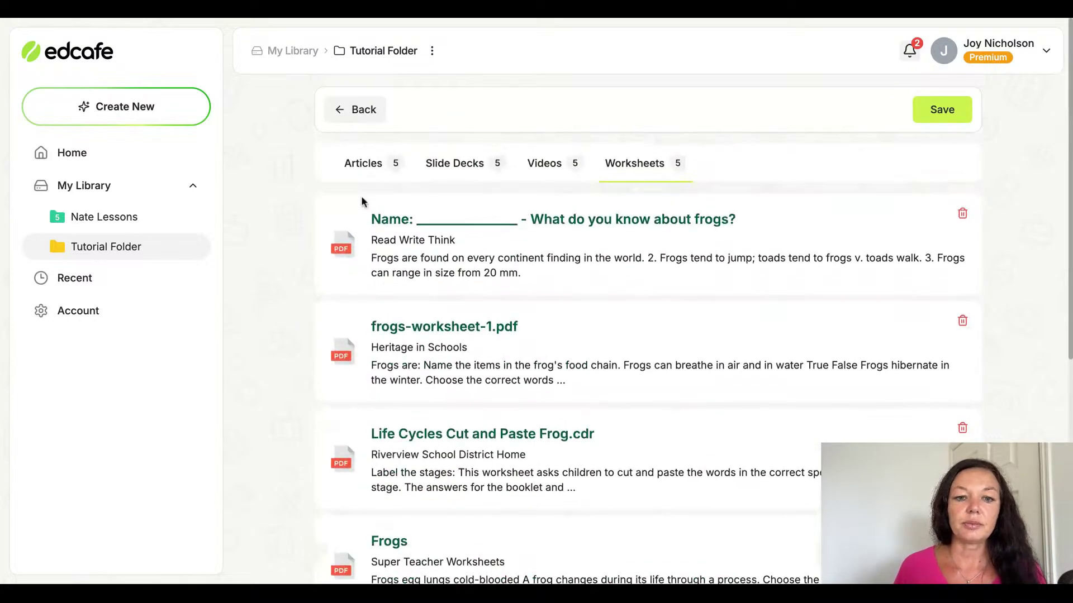
Look through the article and slide deck results found for the frogs topic
{"action": "left_click", "coordinate": [364, 162]}
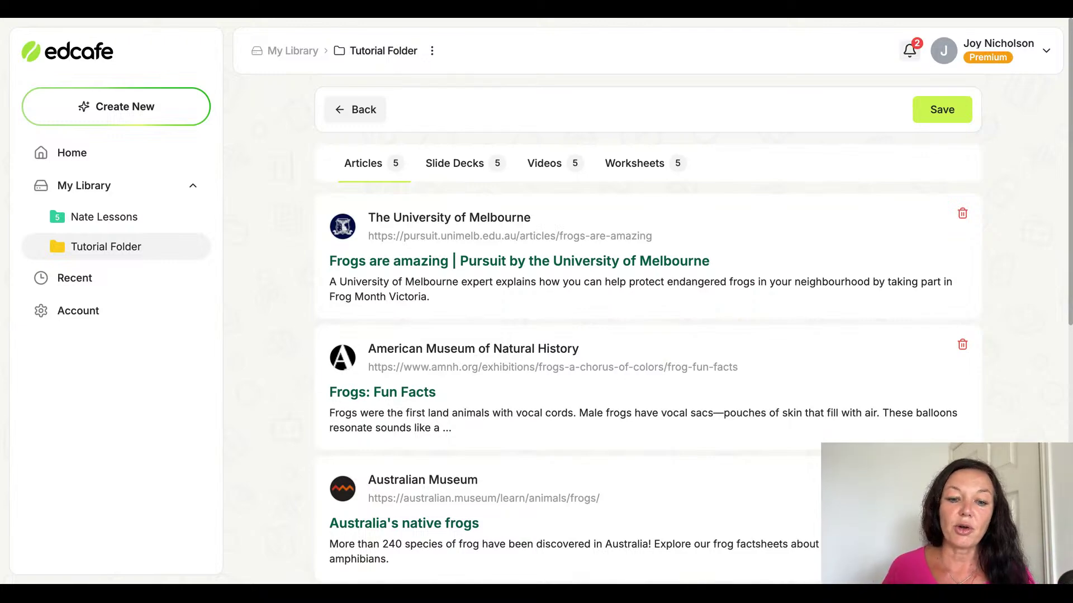
{"action": "scroll", "coordinate": [620, 282], "scroll_direction": "down", "scroll_amount": 1}
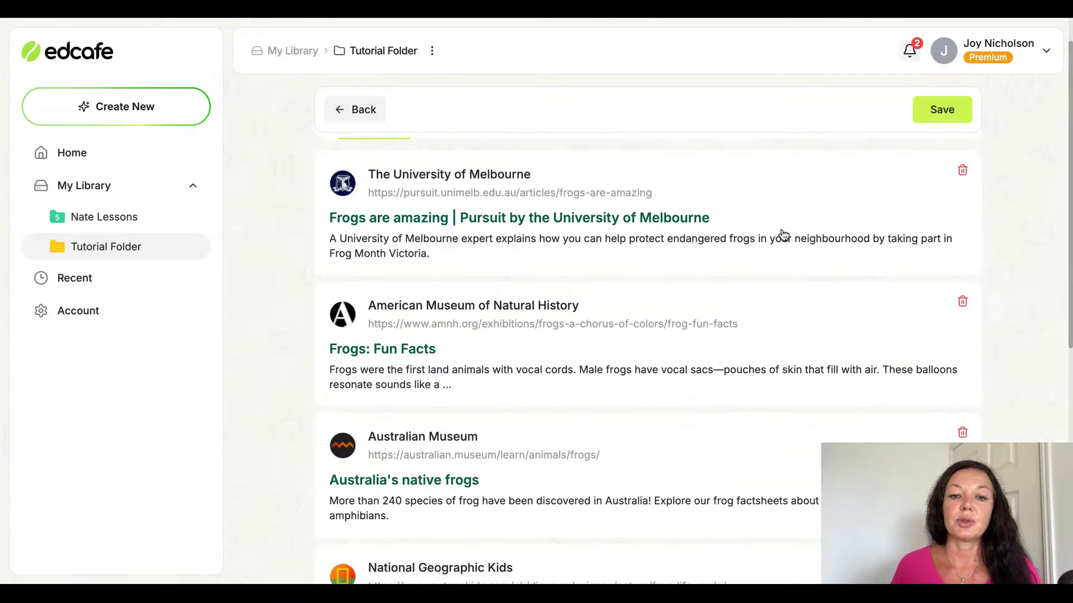
{"action": "scroll", "coordinate": [559, 335], "scroll_direction": "down", "scroll_amount": 2}
{"action": "scroll", "coordinate": [454, 336], "scroll_direction": "down", "scroll_amount": 2}
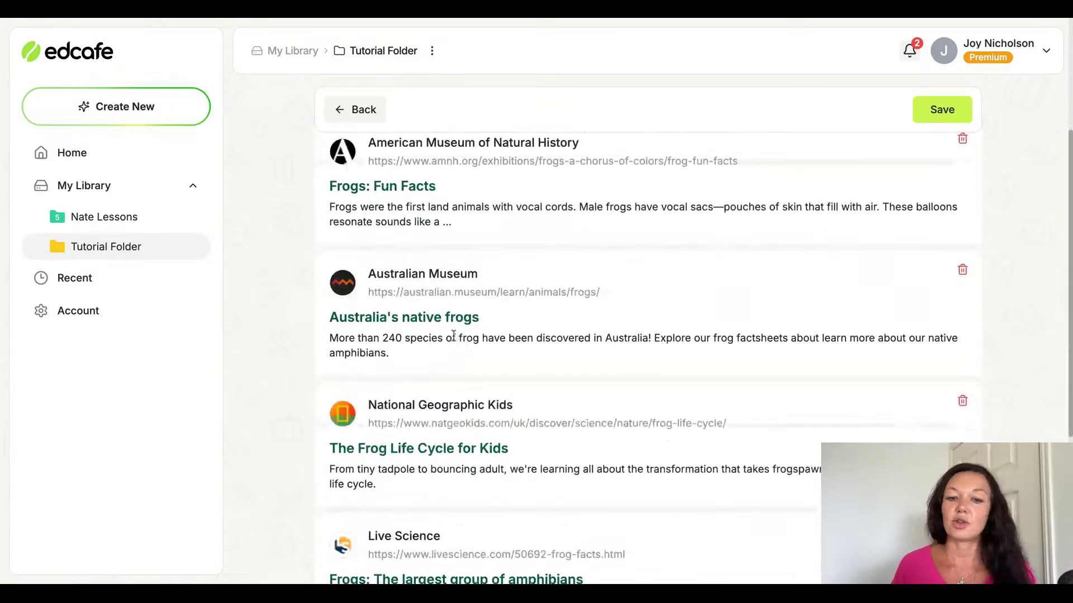
{"action": "scroll", "coordinate": [517, 422], "scroll_direction": "down", "scroll_amount": 3}
{"action": "scroll", "coordinate": [511, 380], "scroll_direction": "up", "scroll_amount": 6}
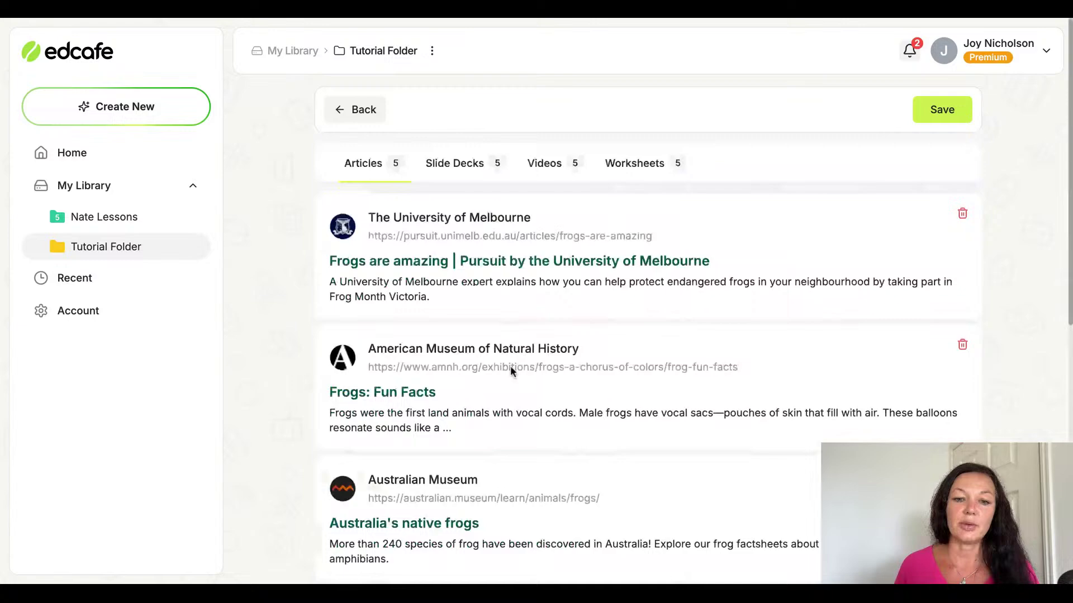
{"action": "left_click", "coordinate": [447, 163]}
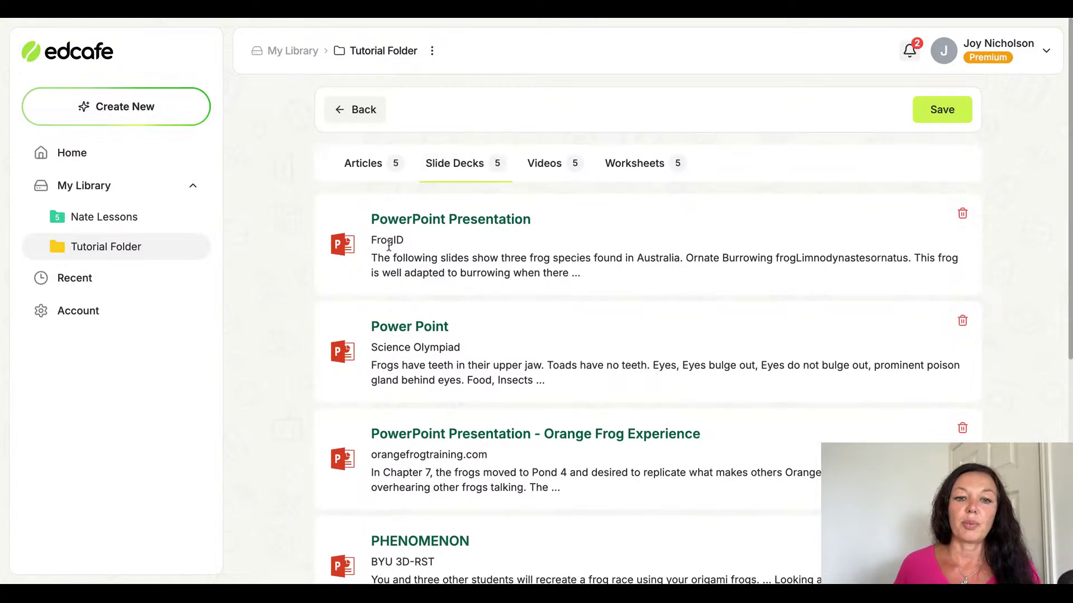
{"action": "scroll", "coordinate": [510, 335], "scroll_direction": "down", "scroll_amount": 1}
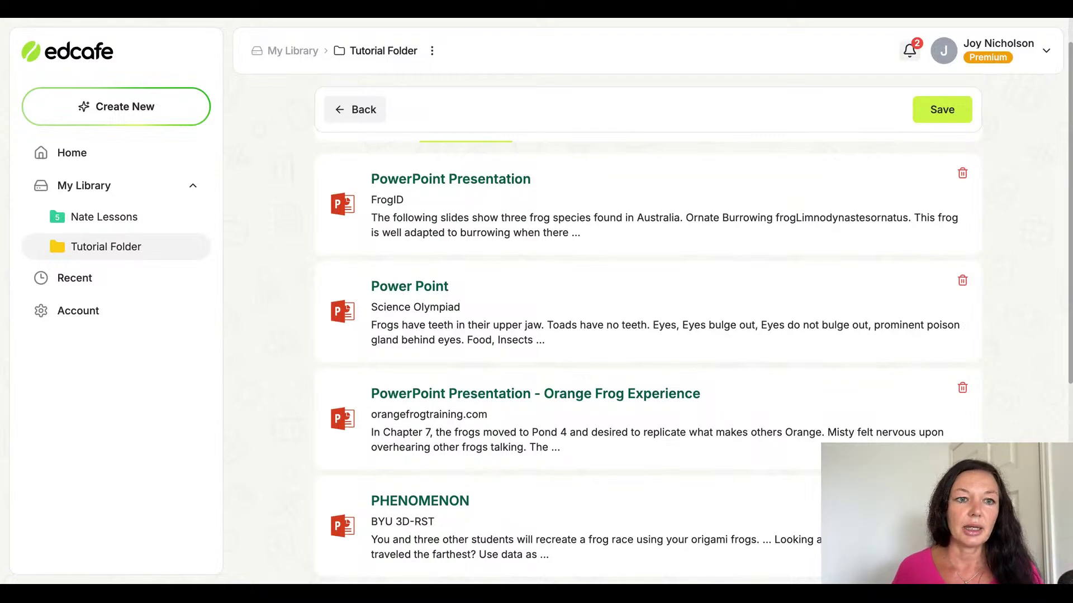
{"action": "scroll", "coordinate": [522, 184], "scroll_direction": "down", "scroll_amount": 4}
{"action": "scroll", "coordinate": [546, 215], "scroll_direction": "up", "scroll_amount": 5}
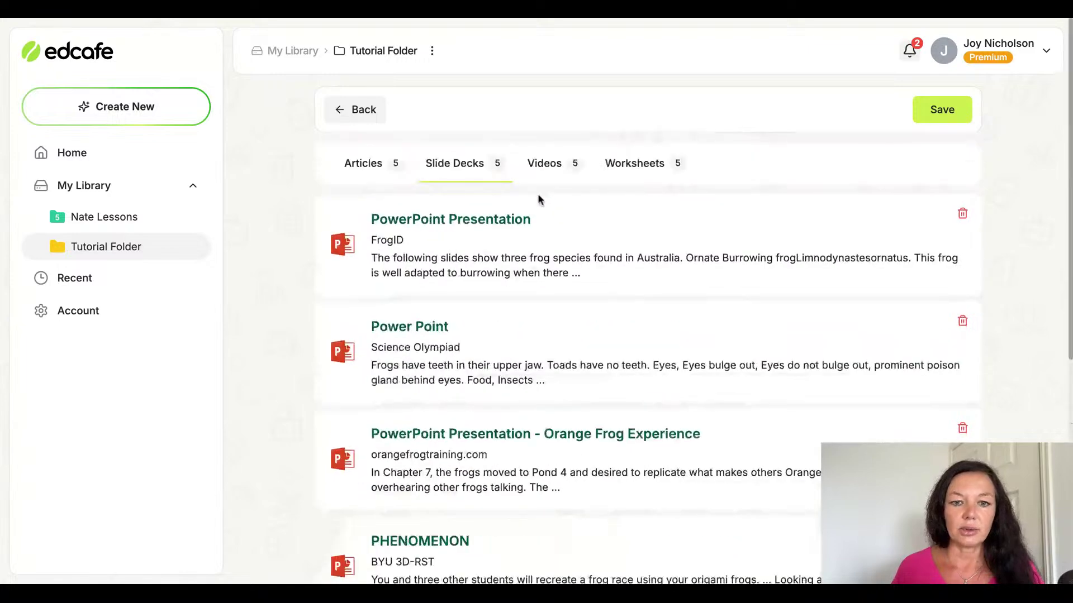
Review the video results for the frogs topic, and bring up the worksheet results
{"action": "left_click", "coordinate": [537, 166]}
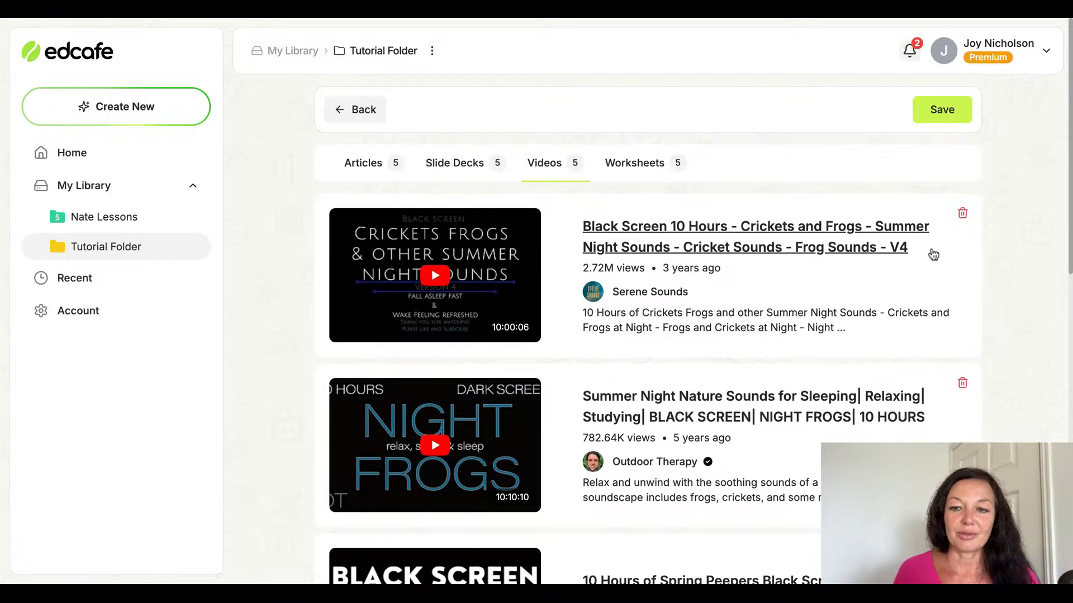
{"action": "scroll", "coordinate": [932, 252], "scroll_direction": "down", "scroll_amount": 3}
{"action": "scroll", "coordinate": [617, 371], "scroll_direction": "down", "scroll_amount": 8}
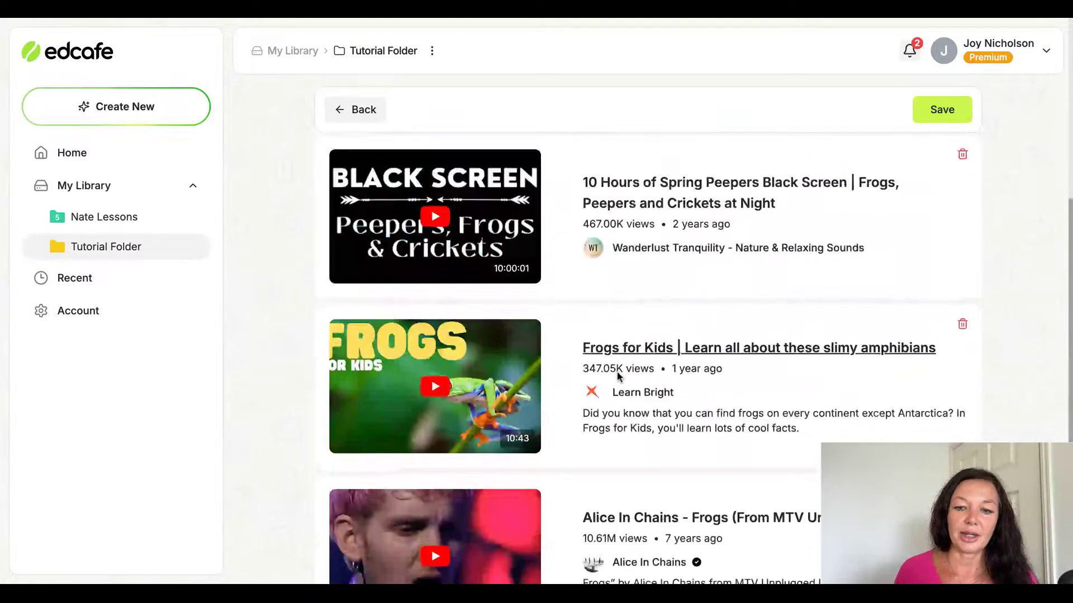
{"action": "scroll", "coordinate": [406, 363], "scroll_direction": "up", "scroll_amount": 2}
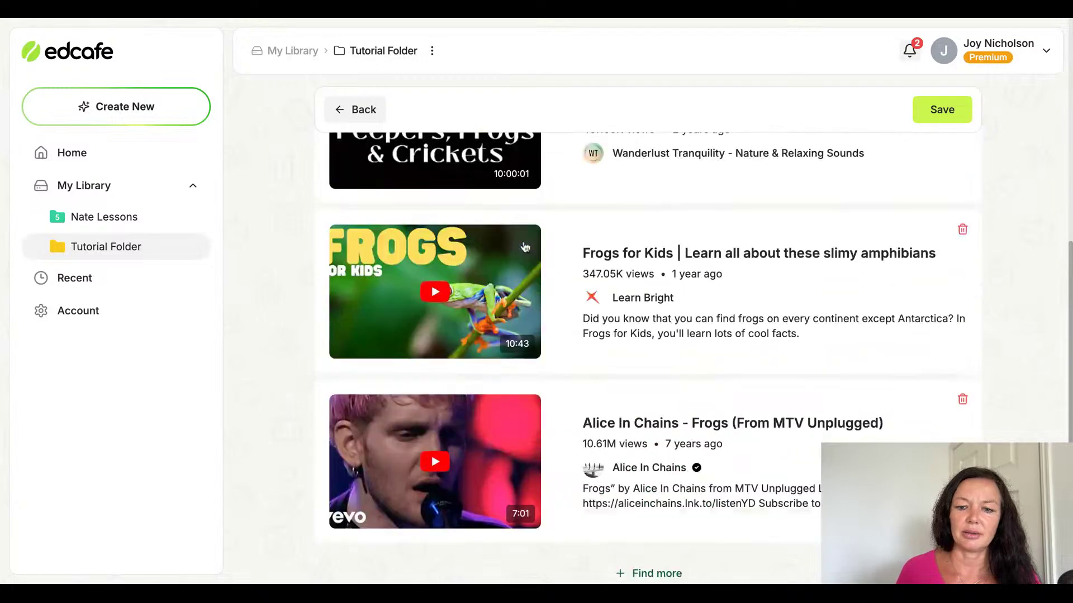
{"action": "scroll", "coordinate": [617, 439], "scroll_direction": "up", "scroll_amount": 12}
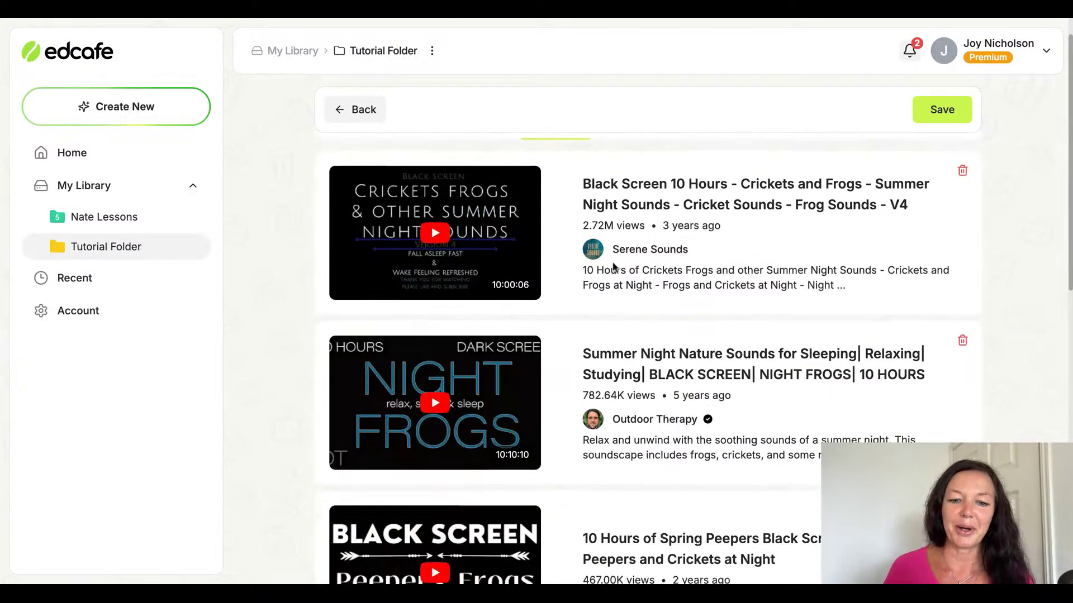
{"action": "left_click", "coordinate": [638, 169]}
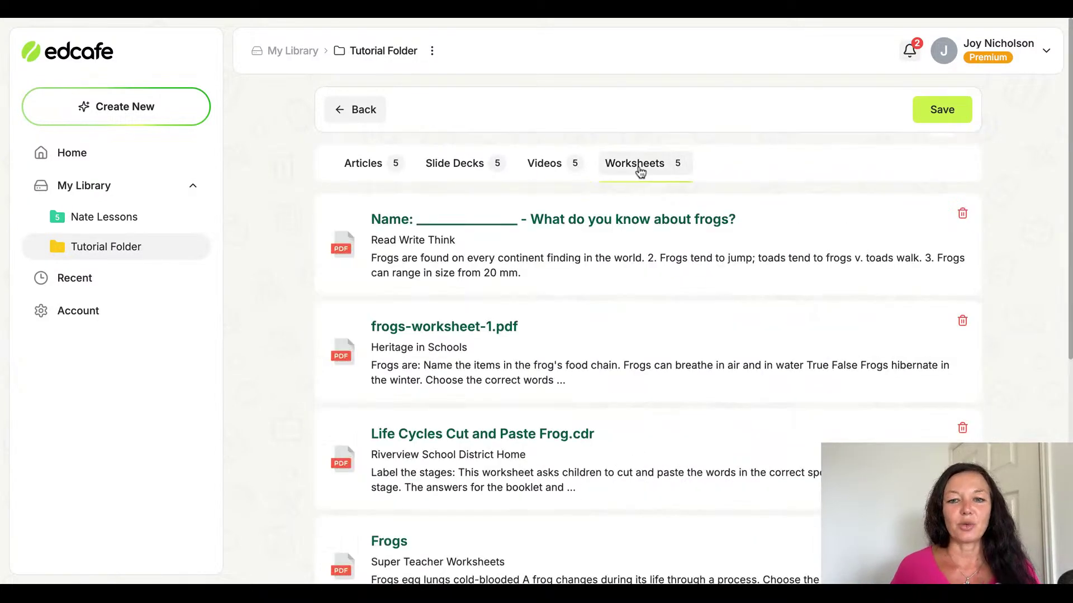
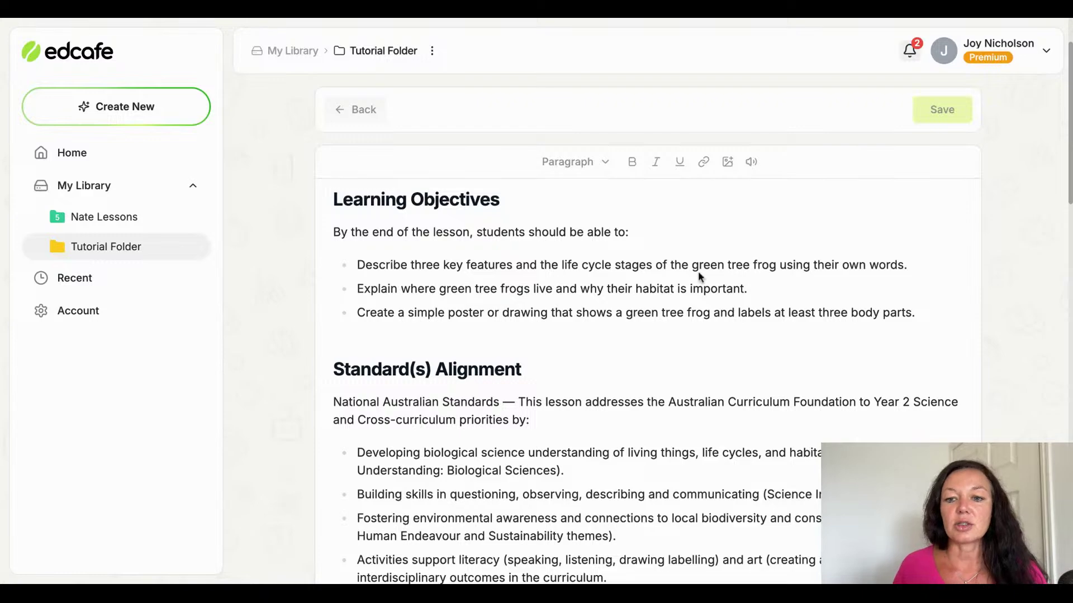
Read the title, learning objectives and standards alignment of the green tree frog lesson plan
{"action": "scroll", "coordinate": [889, 307], "scroll_direction": "down", "scroll_amount": 1}
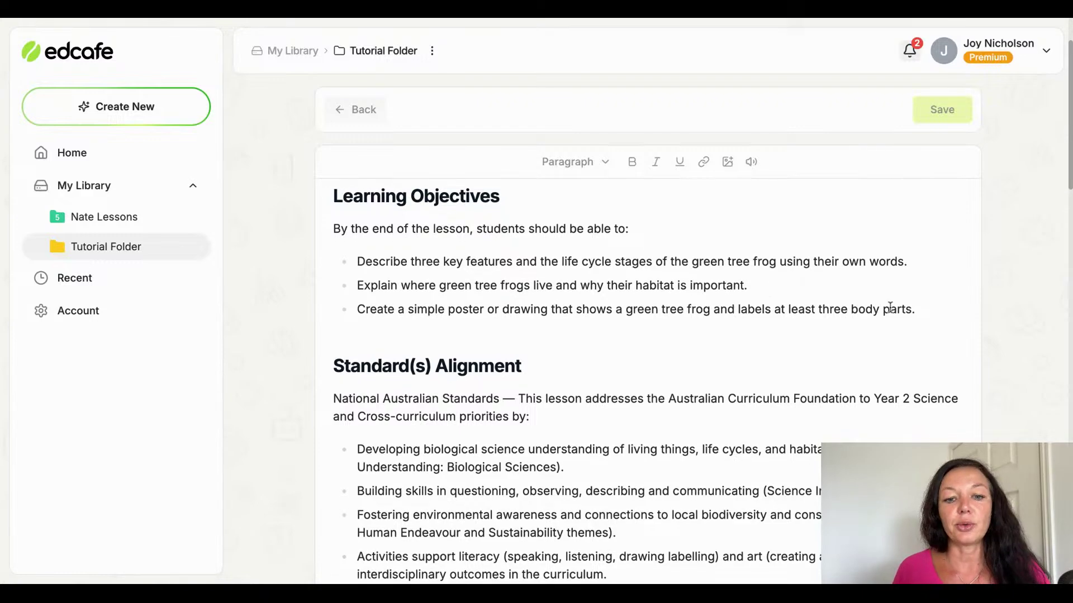
{"action": "scroll", "coordinate": [889, 307], "scroll_direction": "down", "scroll_amount": 2}
{"action": "scroll", "coordinate": [544, 251], "scroll_direction": "up", "scroll_amount": 5}
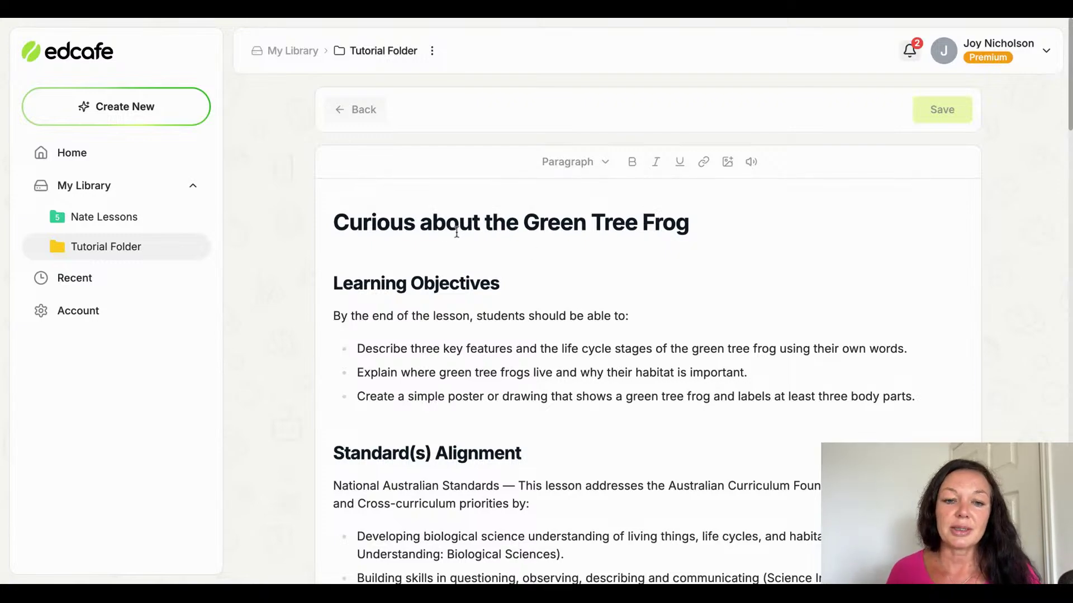
{"action": "scroll", "coordinate": [470, 307], "scroll_direction": "down", "scroll_amount": 3}
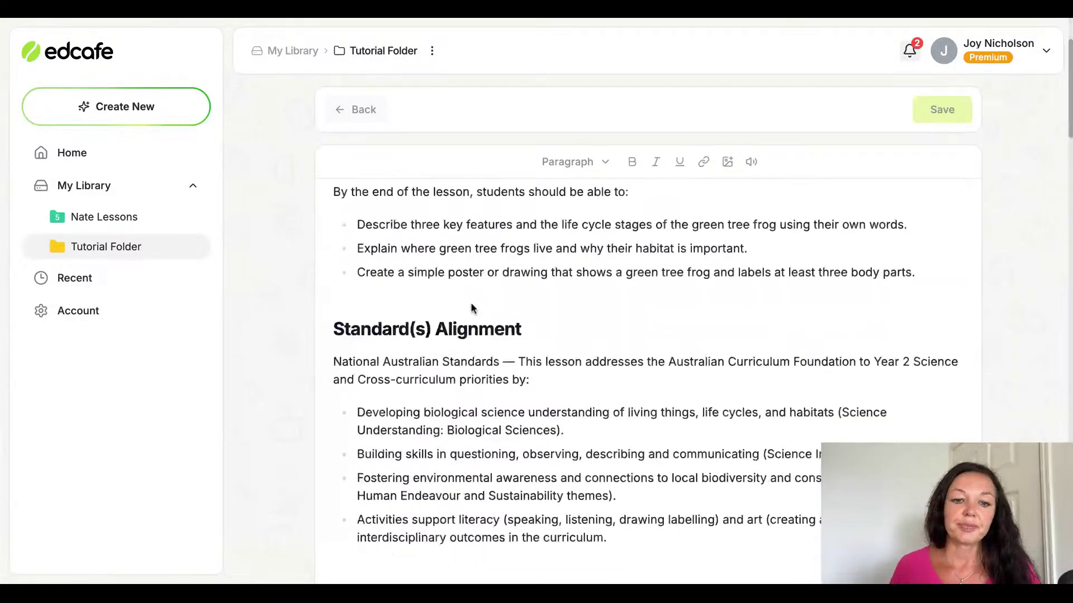
Examine the lesson plan's Vocabulary list, highlighting the definitions of Green tree frog, Amphibian and the terms that follow
{"action": "scroll", "coordinate": [396, 390], "scroll_direction": "down", "scroll_amount": 5}
{"action": "left_click", "coordinate": [396, 390]}
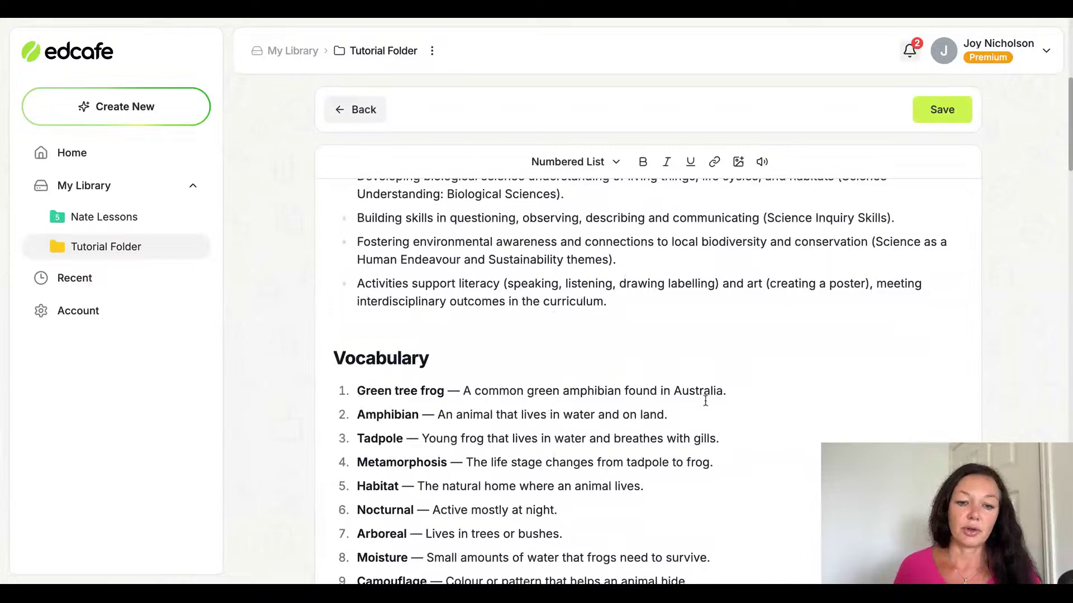
{"action": "scroll", "coordinate": [391, 363], "scroll_direction": "down", "scroll_amount": 4}
{"action": "scroll", "coordinate": [381, 314], "scroll_direction": "up", "scroll_amount": 3}
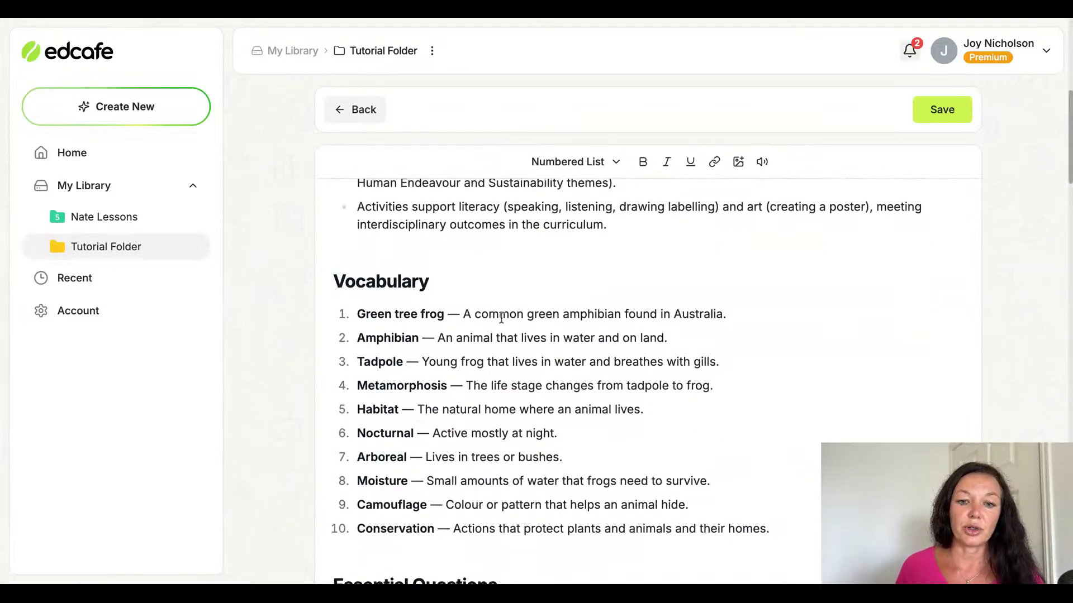
{"action": "left_click_drag", "start_coordinate": [463, 314], "coordinate": [774, 311]}
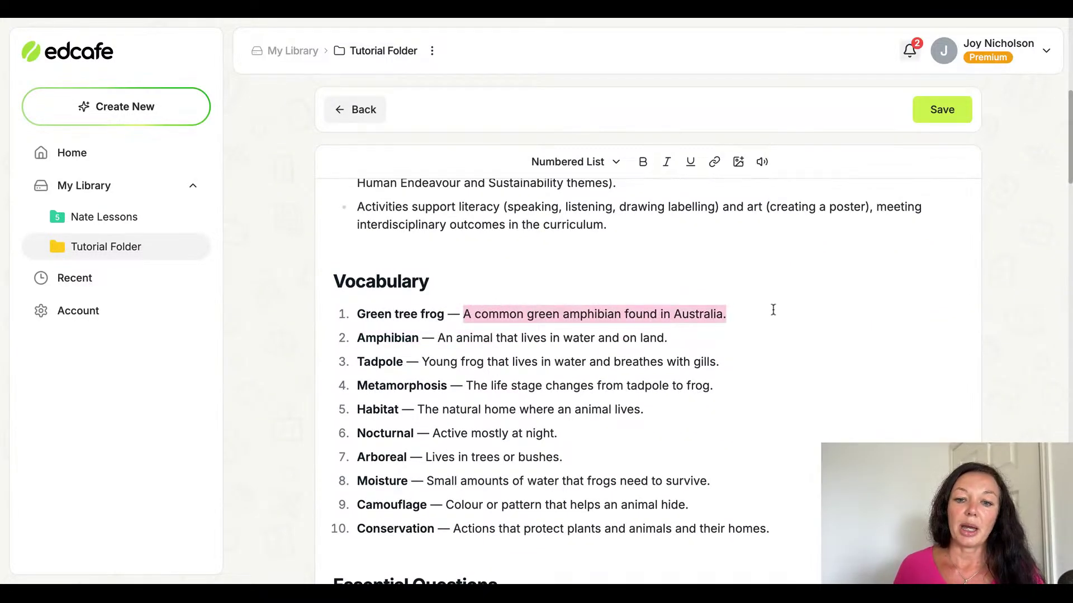
{"action": "scroll", "coordinate": [727, 321], "scroll_direction": "down", "scroll_amount": 1}
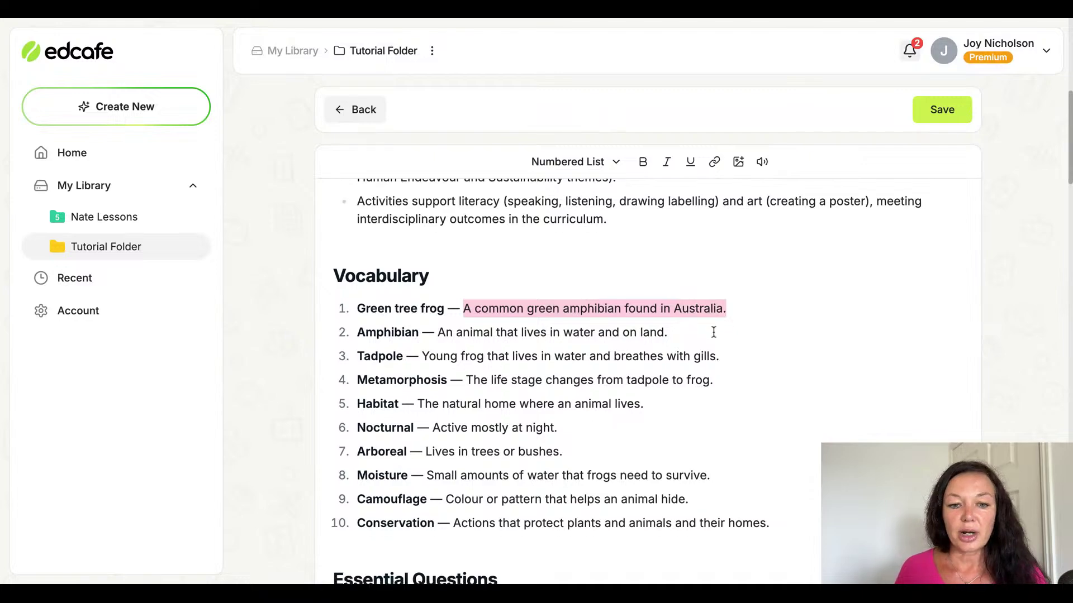
{"action": "left_click", "coordinate": [438, 309]}
{"action": "left_click_drag", "start_coordinate": [438, 309], "coordinate": [734, 319]}
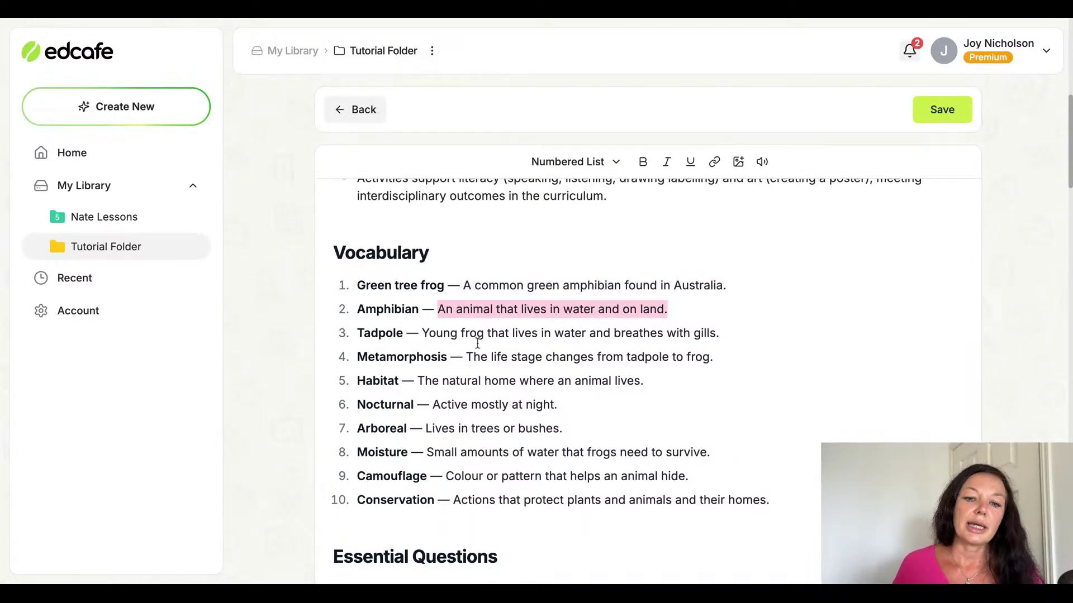
{"action": "left_click_drag", "start_coordinate": [429, 334], "coordinate": [781, 364]}
{"action": "left_click", "coordinate": [570, 441]}
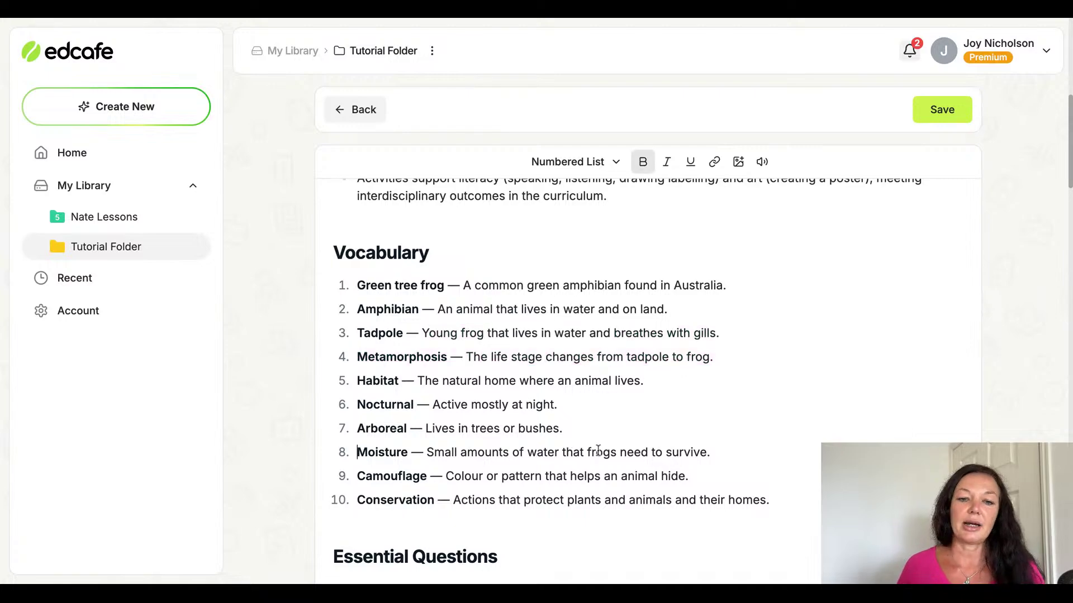
Read the lesson plan's Essential Questions, highlighting the first one about how the frog's body helps it survive
{"action": "scroll", "coordinate": [594, 427], "scroll_direction": "down", "scroll_amount": 4}
{"action": "scroll", "coordinate": [593, 424], "scroll_direction": "down", "scroll_amount": 1}
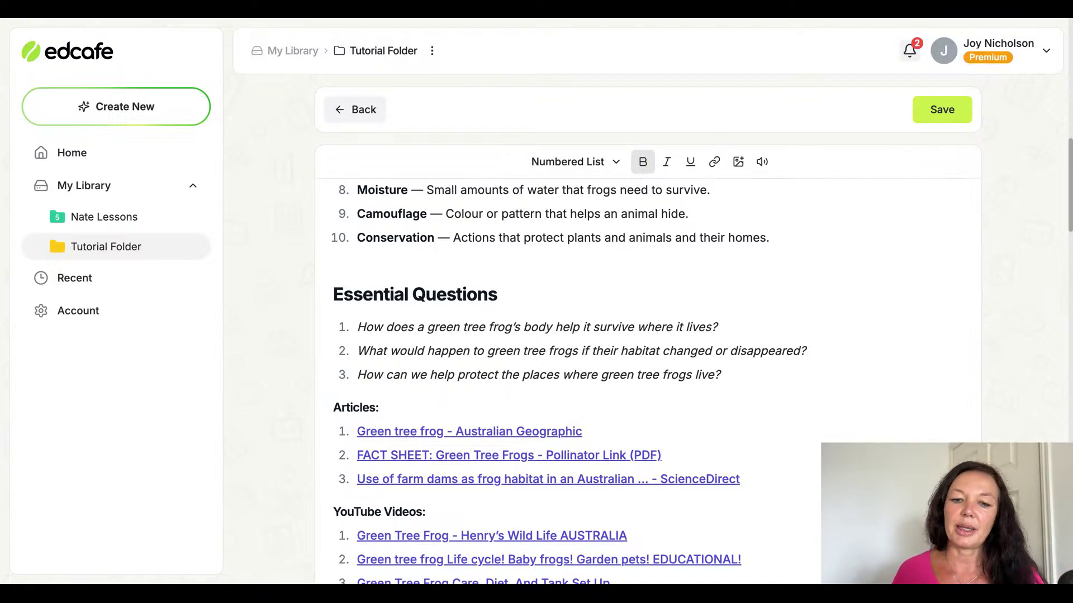
{"action": "scroll", "coordinate": [627, 246], "scroll_direction": "down", "scroll_amount": 3}
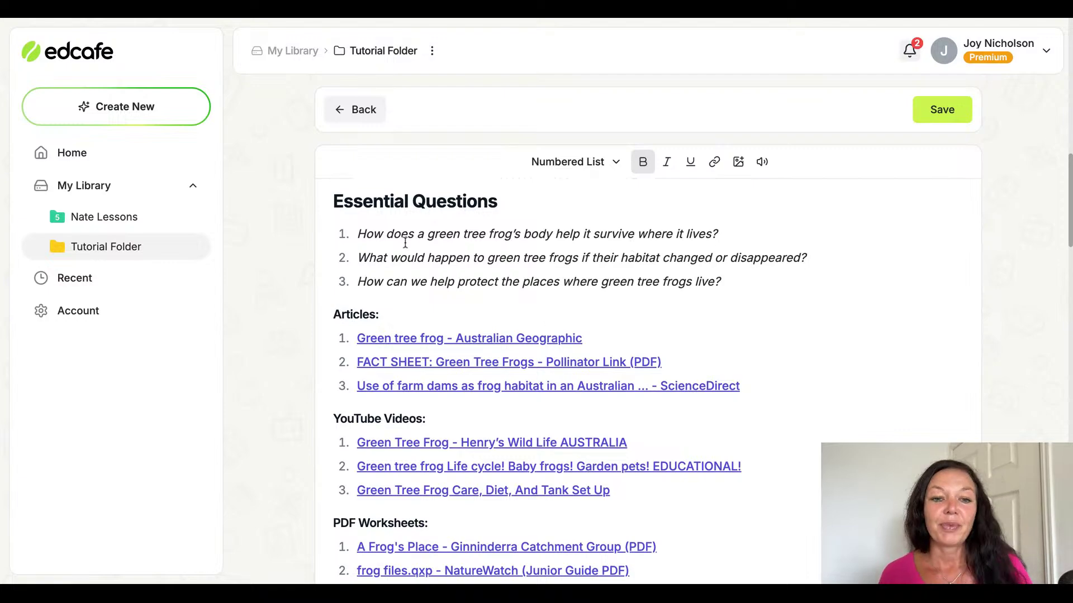
{"action": "left_click_drag", "start_coordinate": [355, 233], "coordinate": [623, 254]}
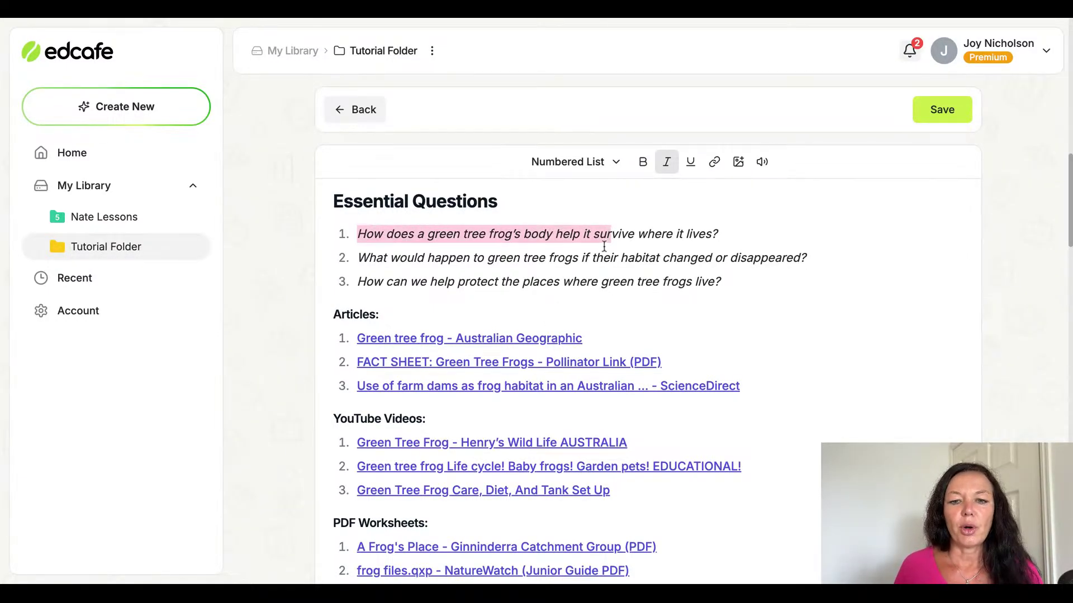
Review the lesson plan's linked articles, videos and worksheets together with its Lesson Procedure section
{"action": "scroll", "coordinate": [721, 271], "scroll_direction": "down", "scroll_amount": 2}
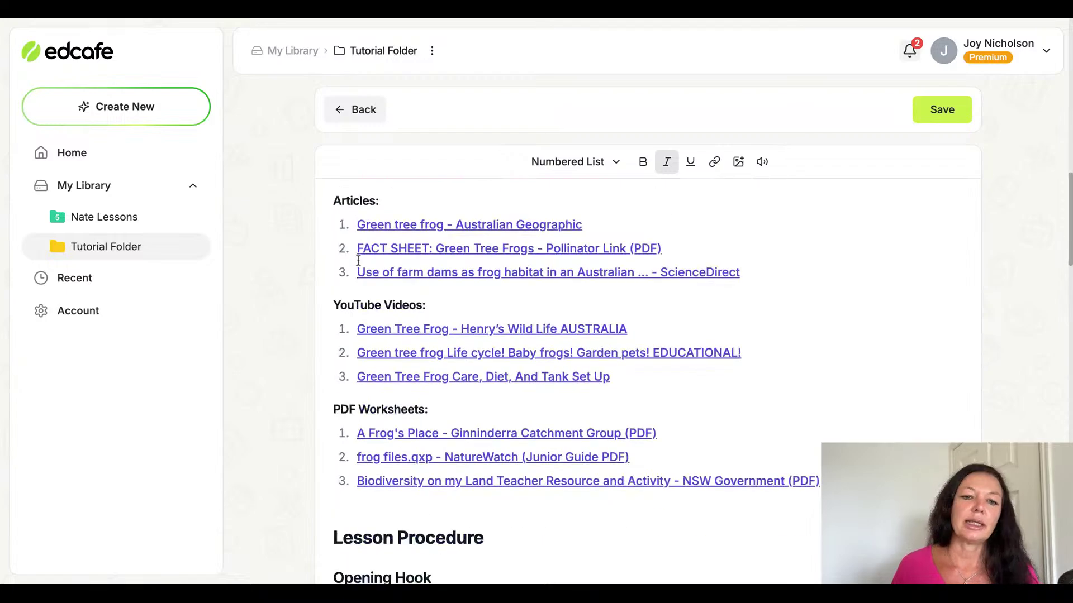
{"action": "scroll", "coordinate": [451, 508], "scroll_direction": "down", "scroll_amount": 4}
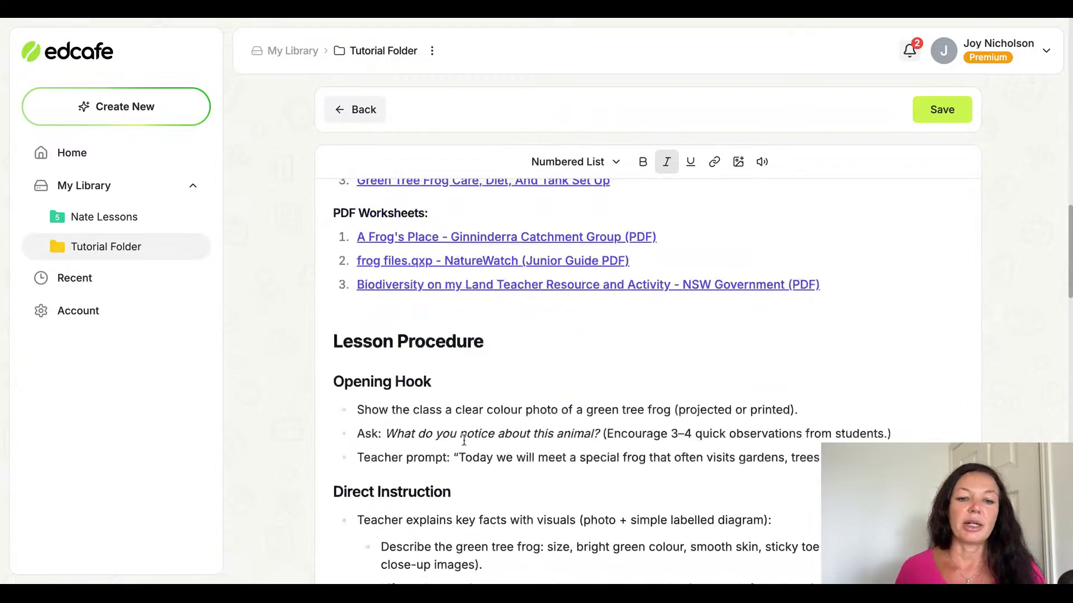
{"action": "scroll", "coordinate": [618, 306], "scroll_direction": "down", "scroll_amount": 3}
{"action": "scroll", "coordinate": [618, 313], "scroll_direction": "up", "scroll_amount": 7}
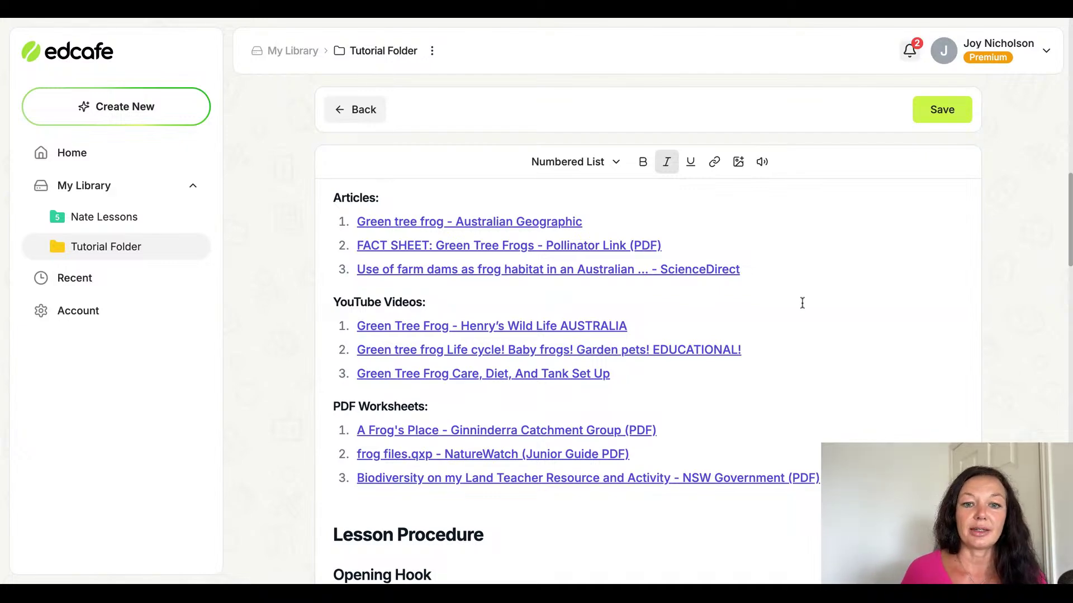
{"action": "scroll", "coordinate": [557, 262], "scroll_direction": "down", "scroll_amount": 5}
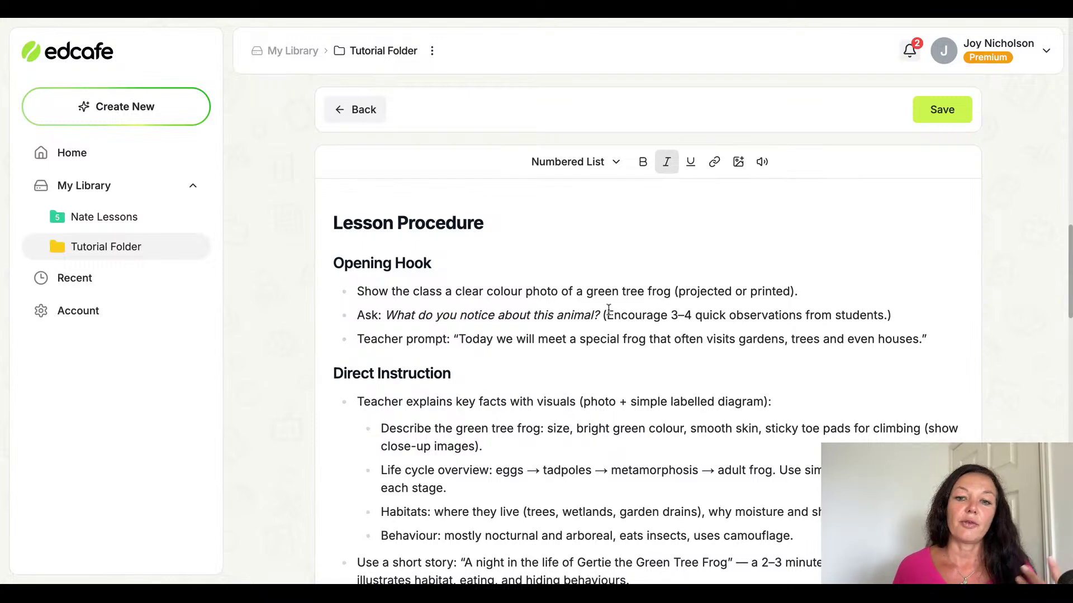
{"action": "scroll", "coordinate": [727, 311], "scroll_direction": "down", "scroll_amount": 2}
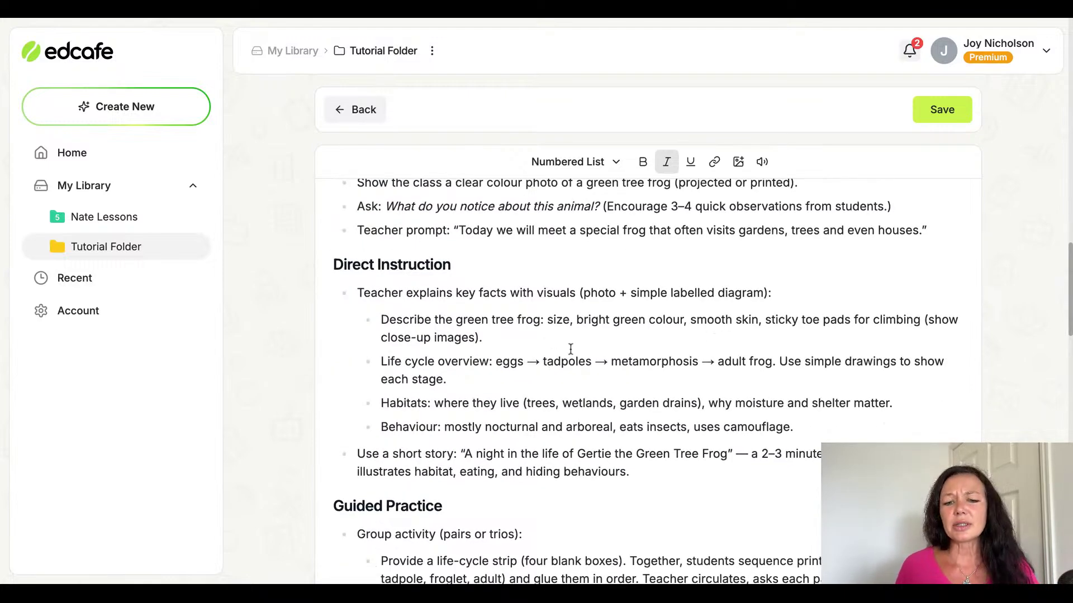
Skim the rest of the lesson plan, from Direct Instruction and Guided Practice through Extension Activities & Assessments, Reflections and Homework
{"action": "scroll", "coordinate": [571, 349], "scroll_direction": "down", "scroll_amount": 10}
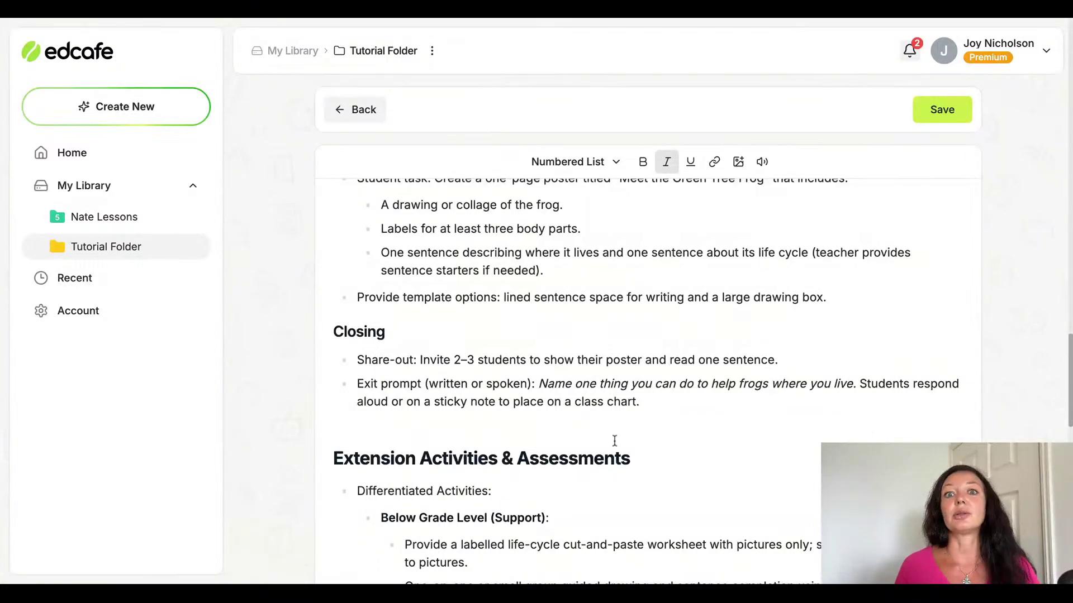
{"action": "scroll", "coordinate": [614, 441], "scroll_direction": "down", "scroll_amount": 15}
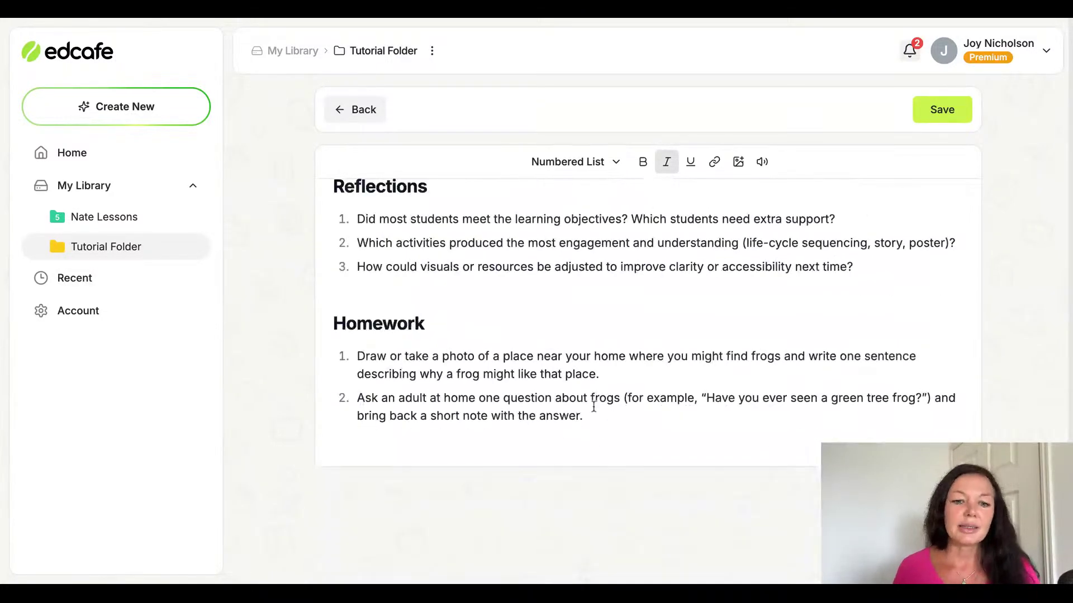
{"action": "scroll", "coordinate": [632, 387], "scroll_direction": "up", "scroll_amount": 10}
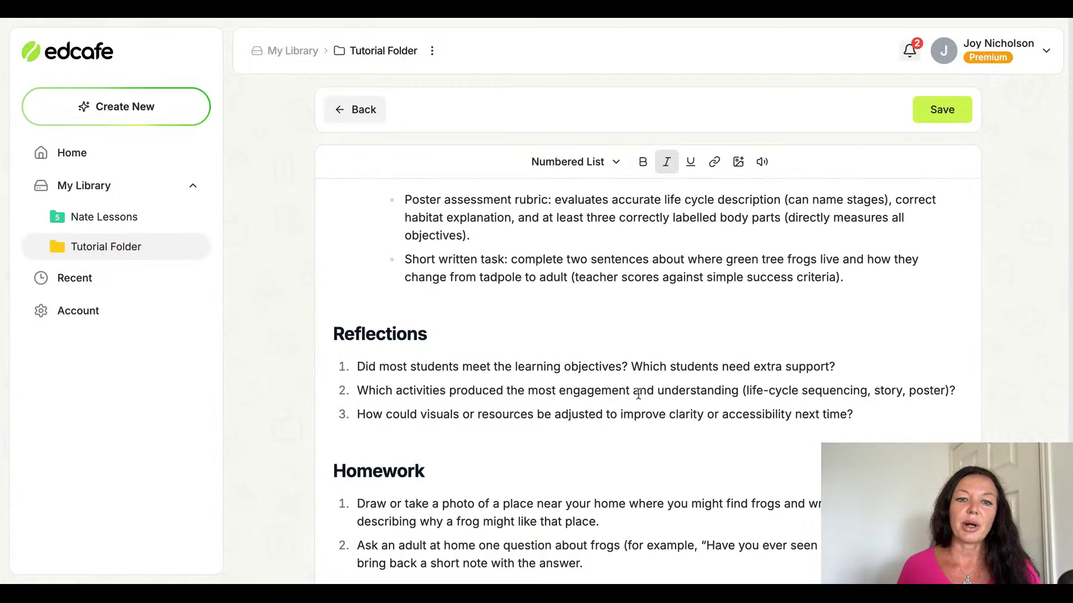
{"action": "scroll", "coordinate": [639, 396], "scroll_direction": "up", "scroll_amount": 14}
{"action": "scroll", "coordinate": [709, 412], "scroll_direction": "down", "scroll_amount": 8}
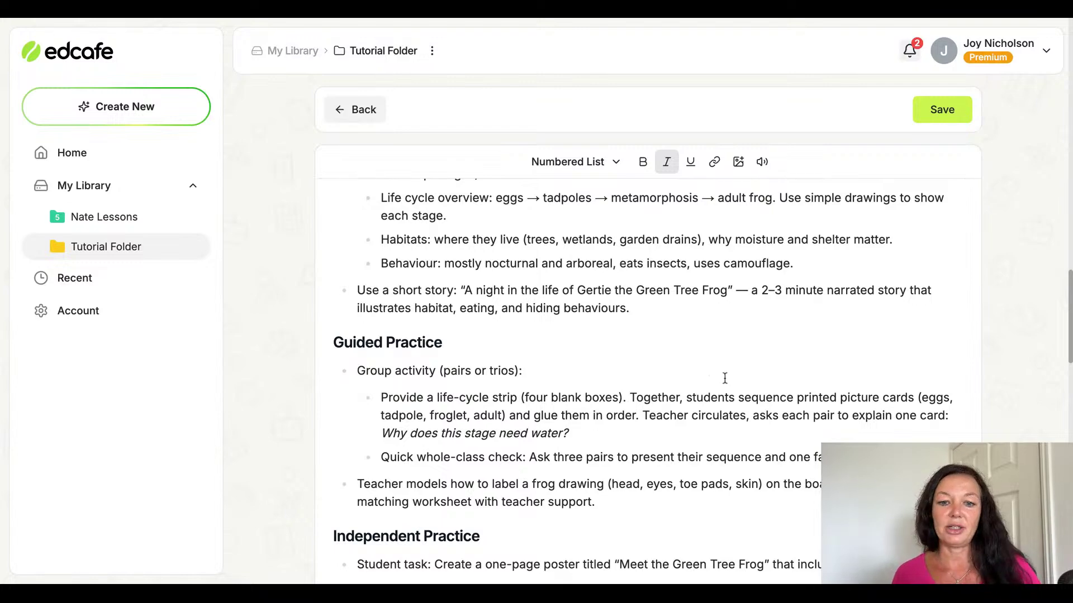
{"action": "scroll", "coordinate": [725, 378], "scroll_direction": "down", "scroll_amount": 7}
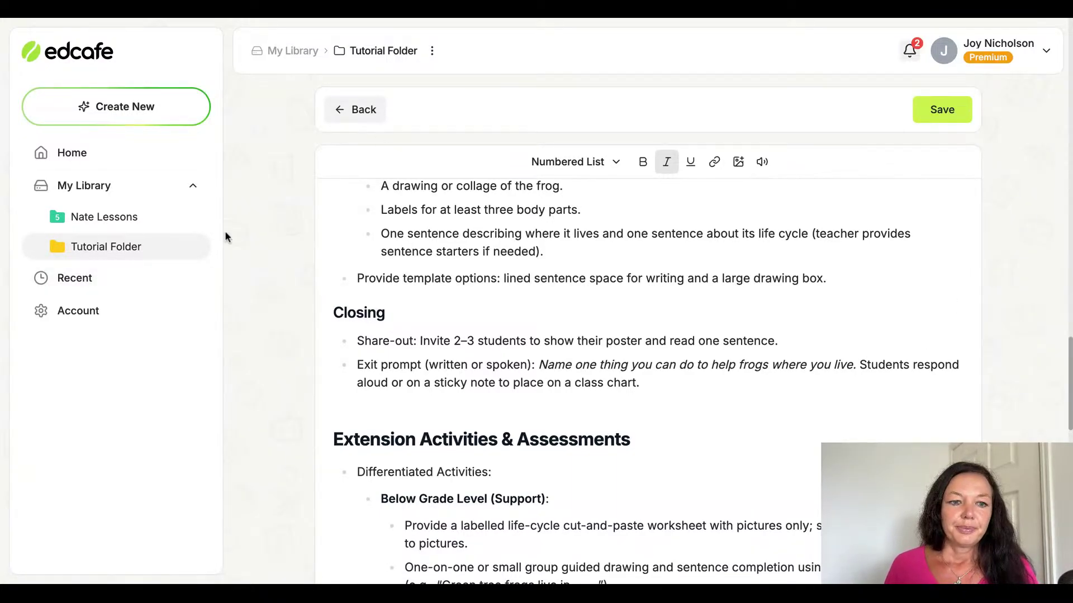
Look over the Home dashboard's content summary and its Recent contents list
{"action": "left_click", "coordinate": [74, 156]}
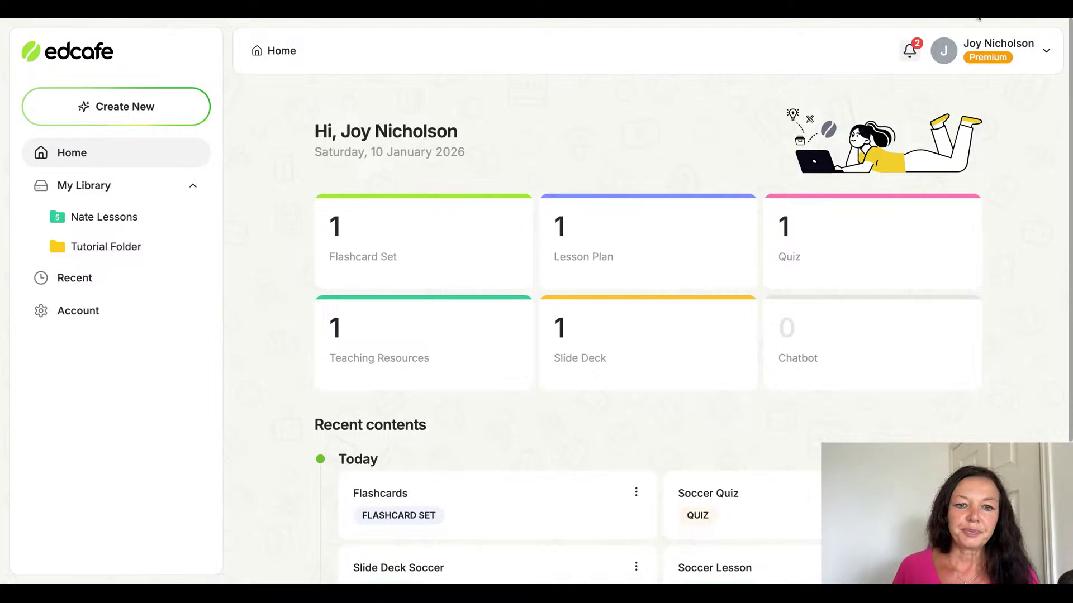
{"action": "scroll", "coordinate": [526, 161], "scroll_direction": "down", "scroll_amount": 3}
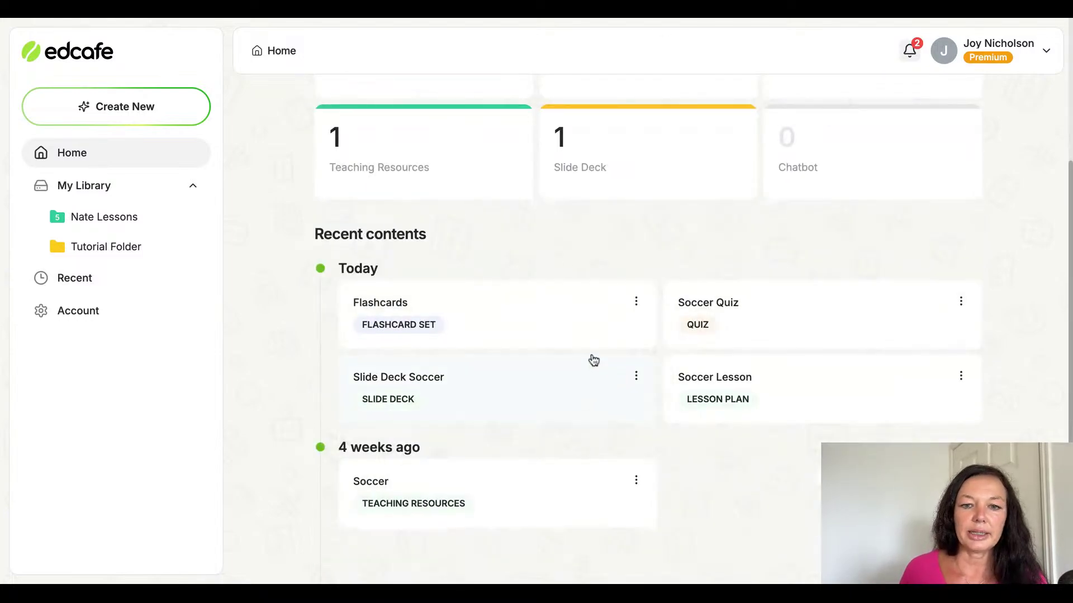
{"action": "scroll", "coordinate": [593, 360], "scroll_direction": "up", "scroll_amount": 3}
Start creating a new AI Image in the Tutorial Folder
{"action": "left_click", "coordinate": [106, 247]}
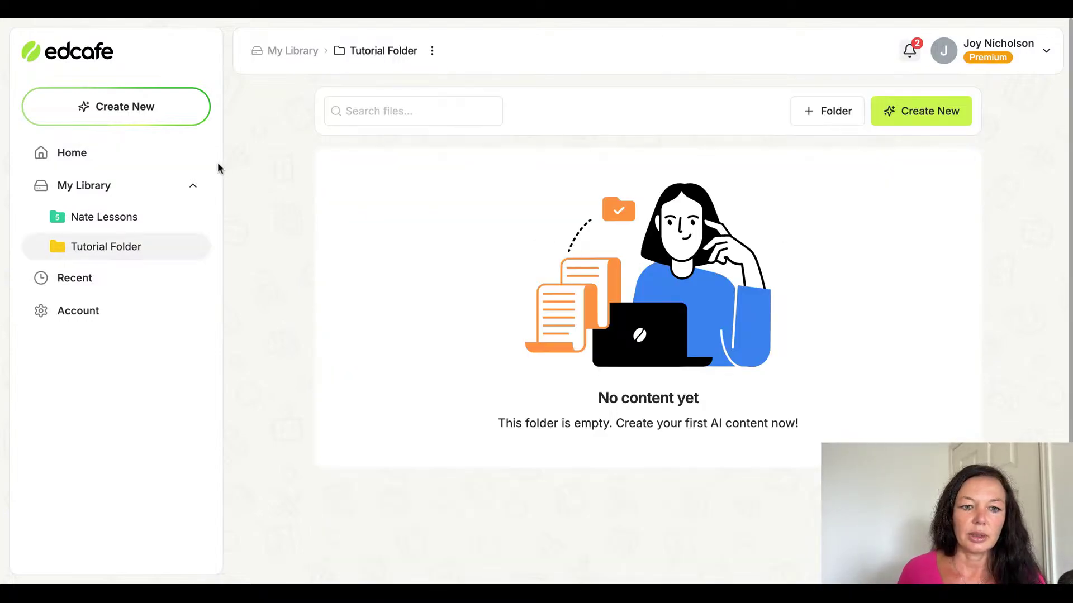
{"action": "left_click", "coordinate": [918, 114]}
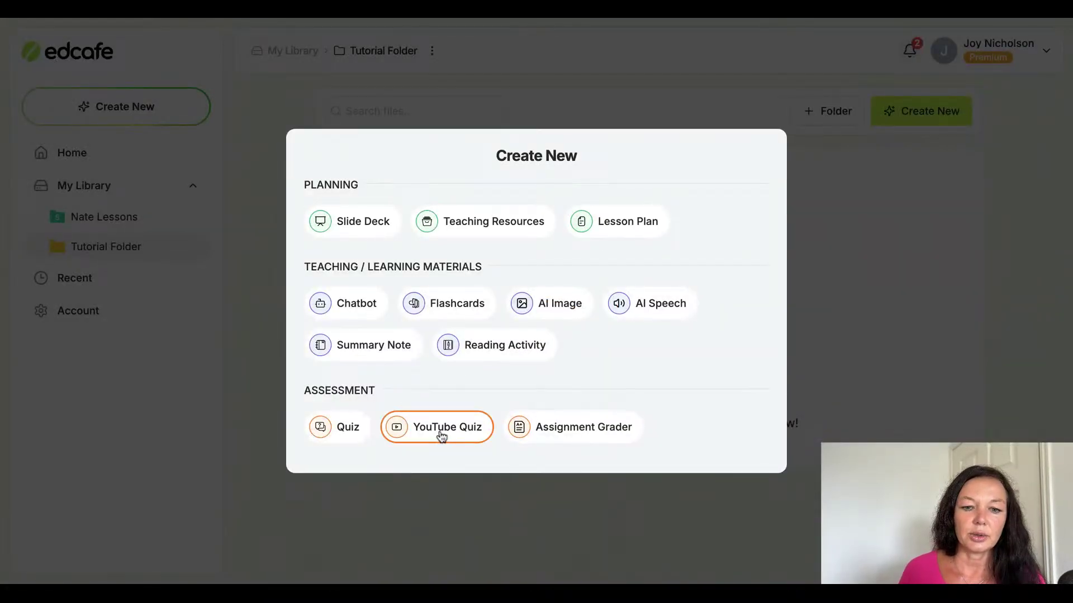
{"action": "left_click", "coordinate": [583, 313]}
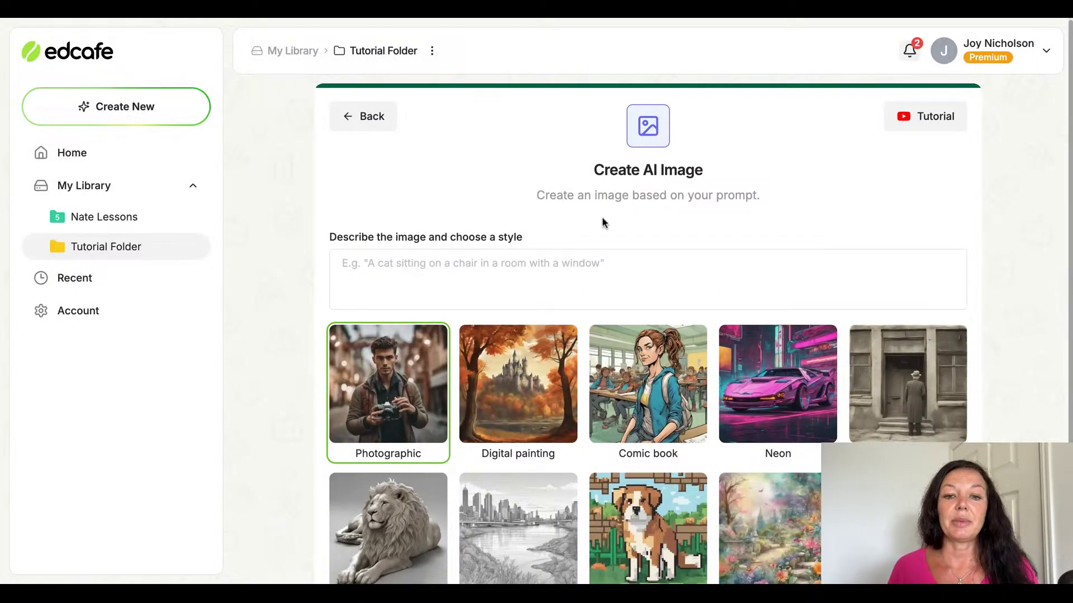
Generate a Photographic-style AI image from the description "Green Tree Frog fun but real image"
{"action": "left_click", "coordinate": [596, 256]}
{"action": "type", "text": "Green"}
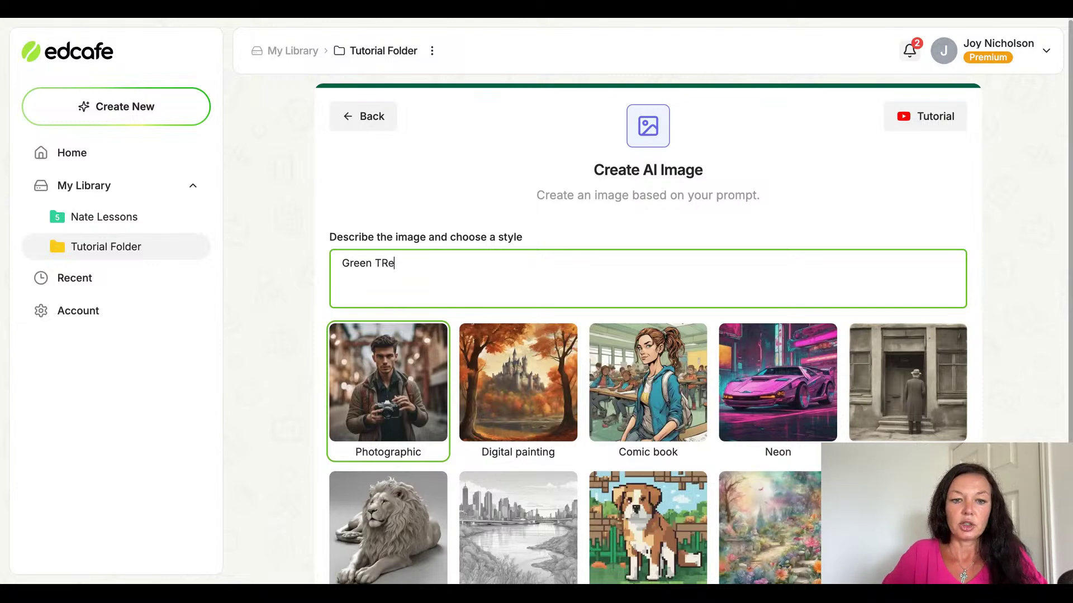
{"action": "type", "text": " TR"}
{"action": "key", "text": "BackSpace"}
{"action": "type", "text": "ree "}
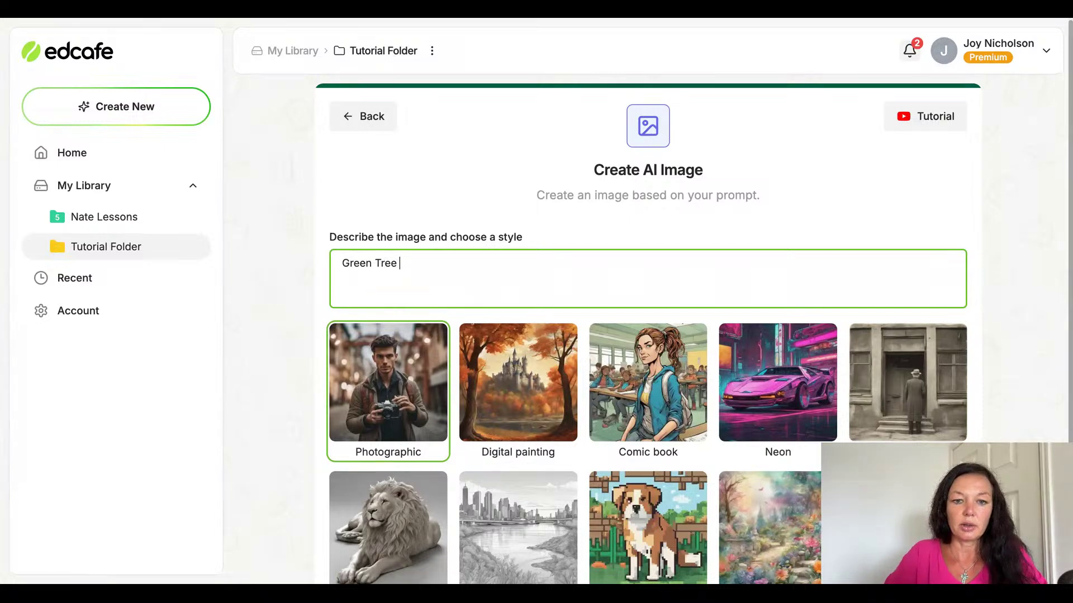
{"action": "type", "text": "Frog f"}
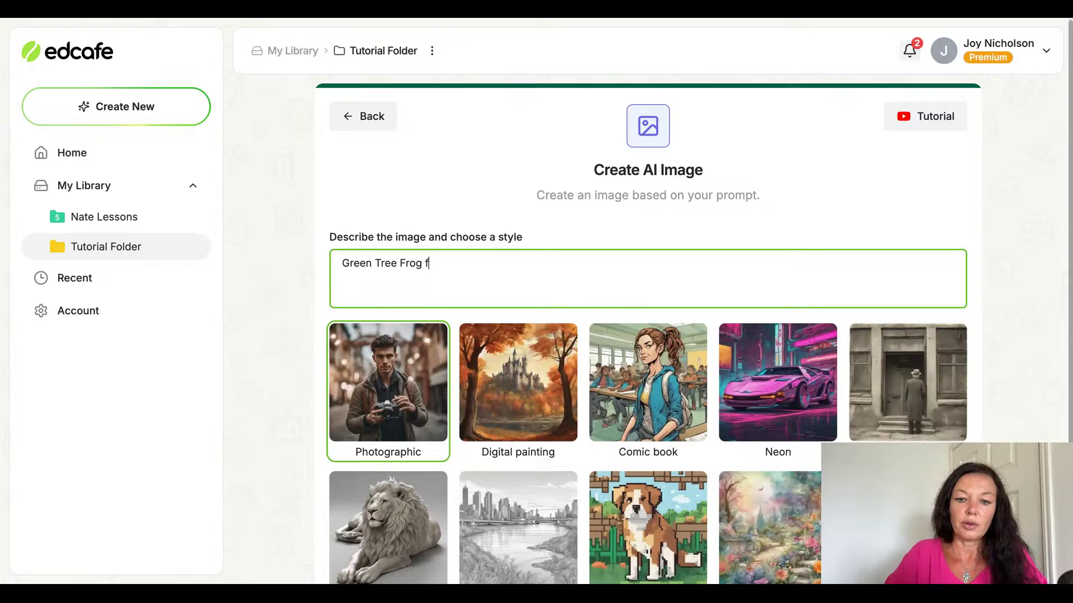
{"action": "type", "text": "un but real "}
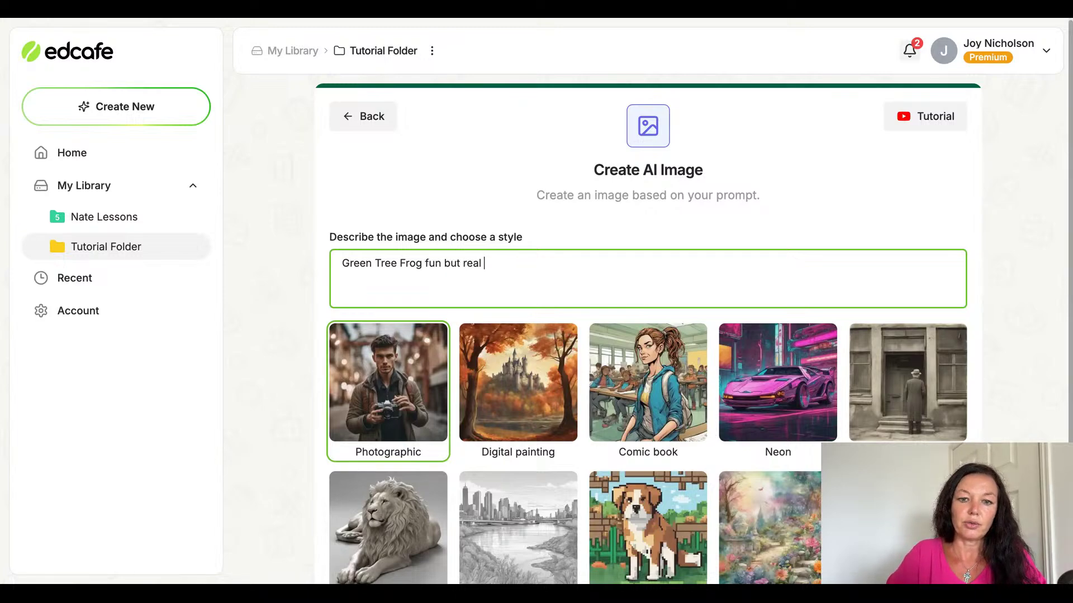
{"action": "type", "text": "image"}
{"action": "key", "text": "Return"}
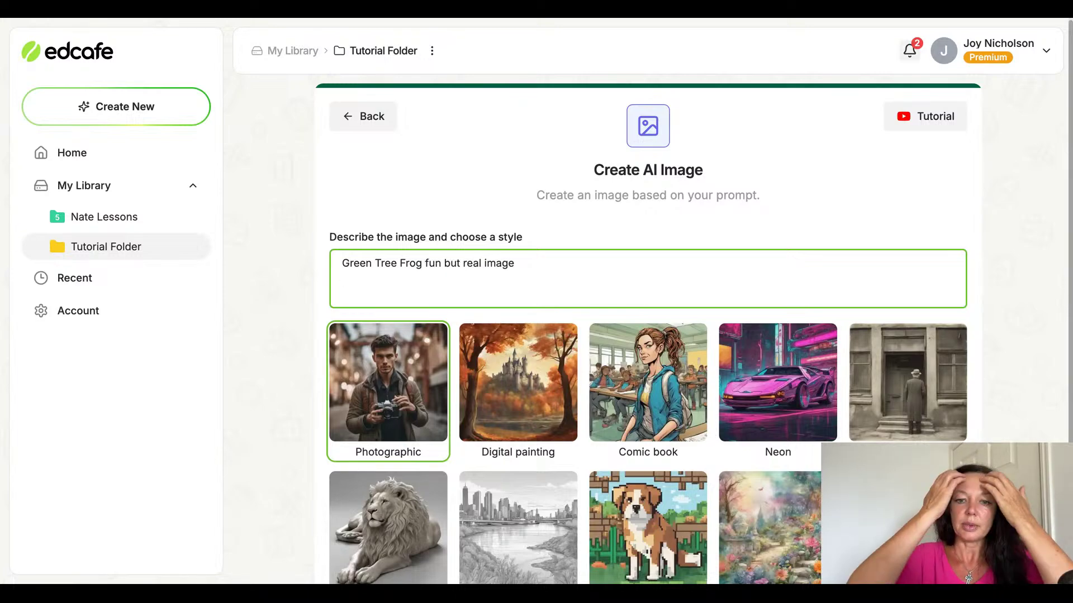
{"action": "scroll", "coordinate": [677, 184], "scroll_direction": "down", "scroll_amount": 2}
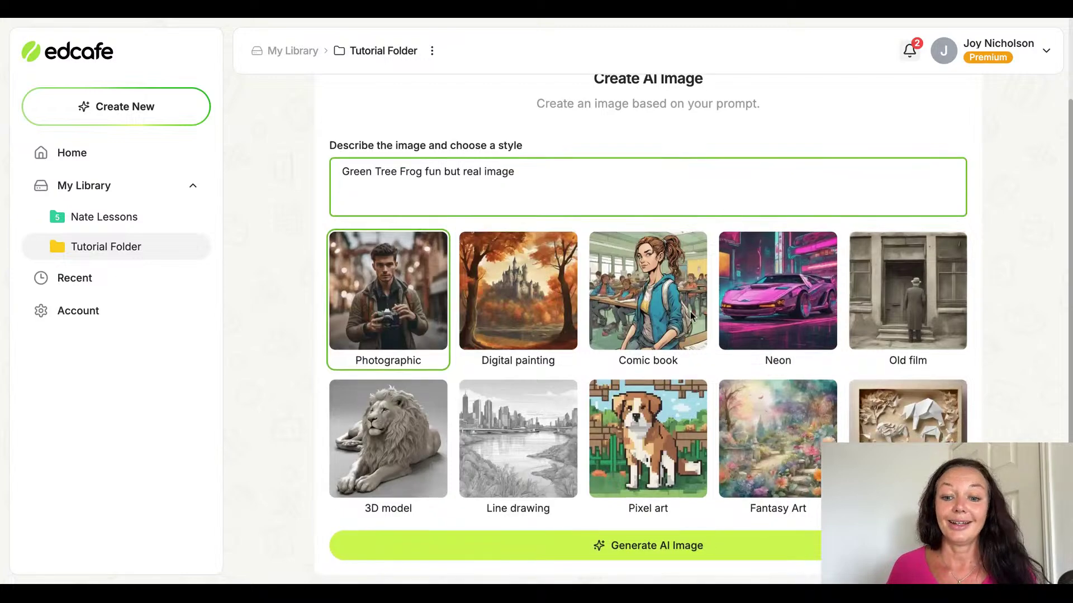
{"action": "left_click", "coordinate": [642, 543]}
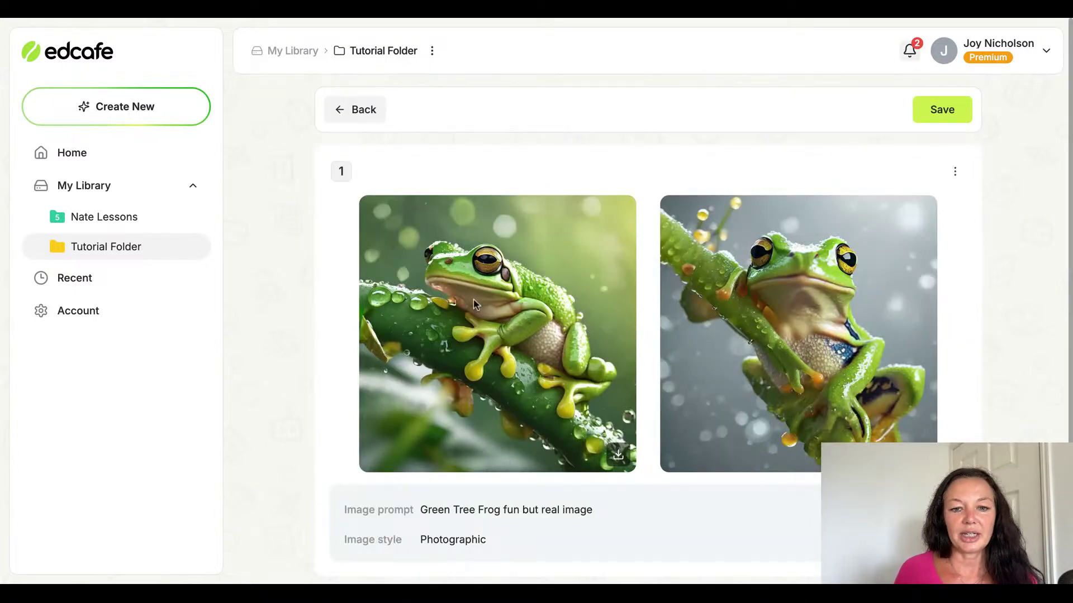
Look over the generated frog images and return to the image description and style options
{"action": "scroll", "coordinate": [521, 371], "scroll_direction": "down", "scroll_amount": 1}
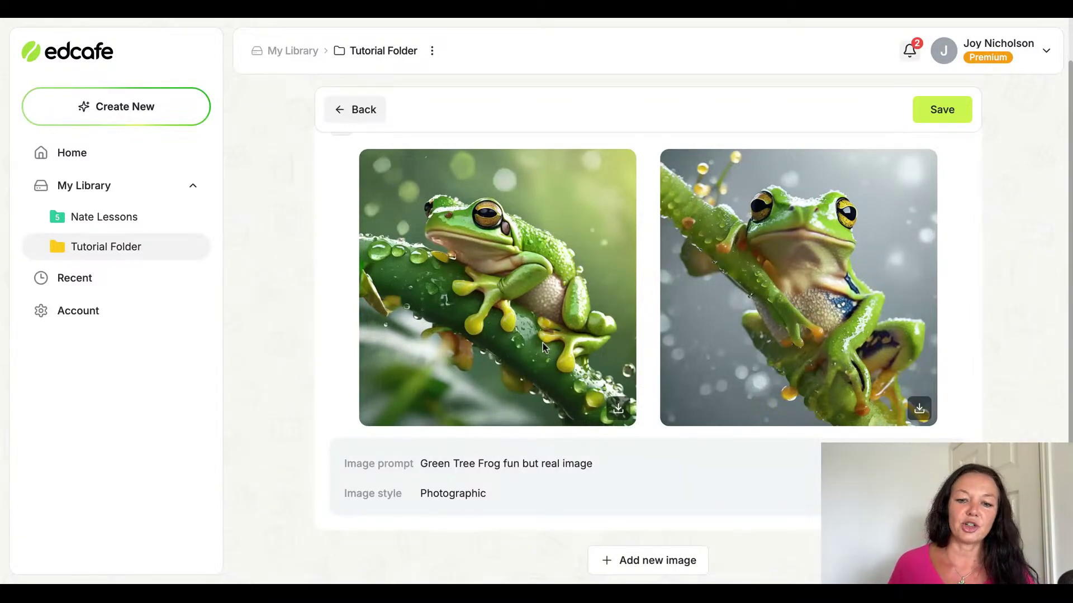
{"action": "scroll", "coordinate": [590, 329], "scroll_direction": "up", "scroll_amount": 1}
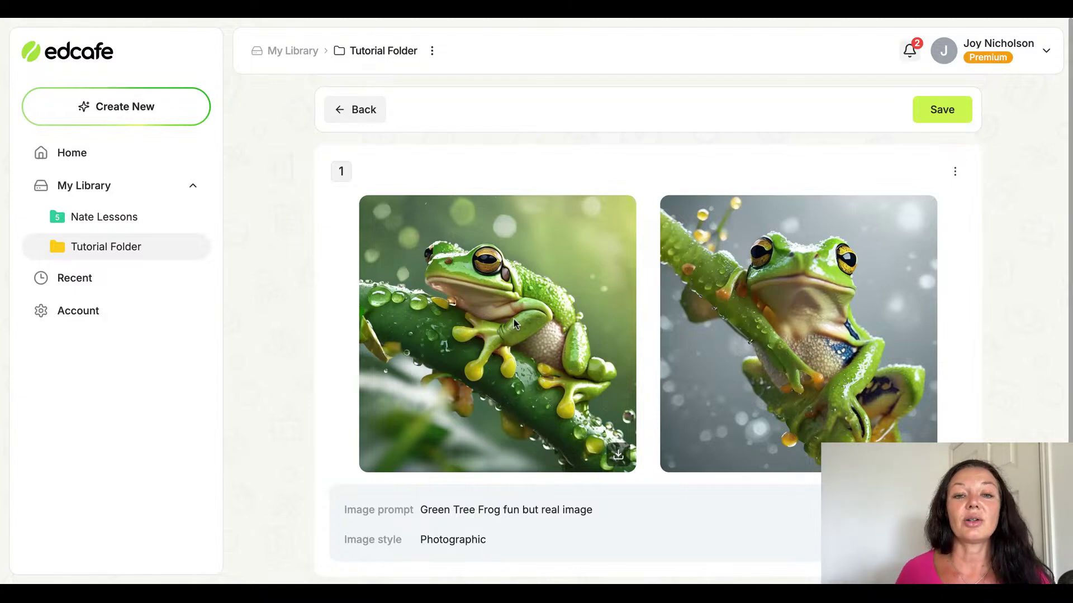
{"action": "left_click", "coordinate": [371, 112]}
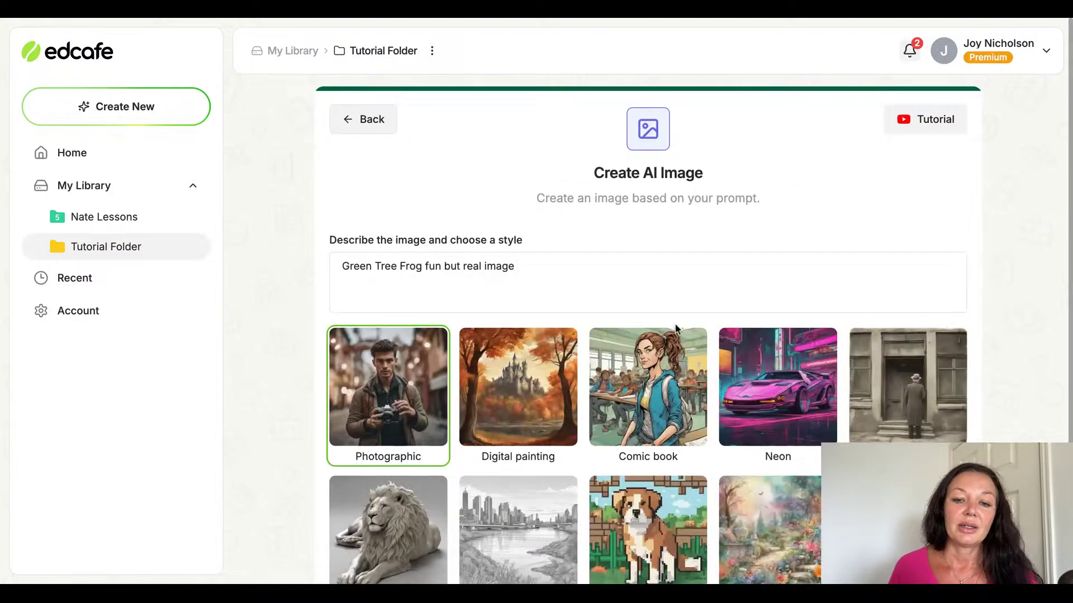
{"action": "scroll", "coordinate": [678, 330], "scroll_direction": "down", "scroll_amount": 2}
{"action": "scroll", "coordinate": [92, 263], "scroll_direction": "up", "scroll_amount": 2}
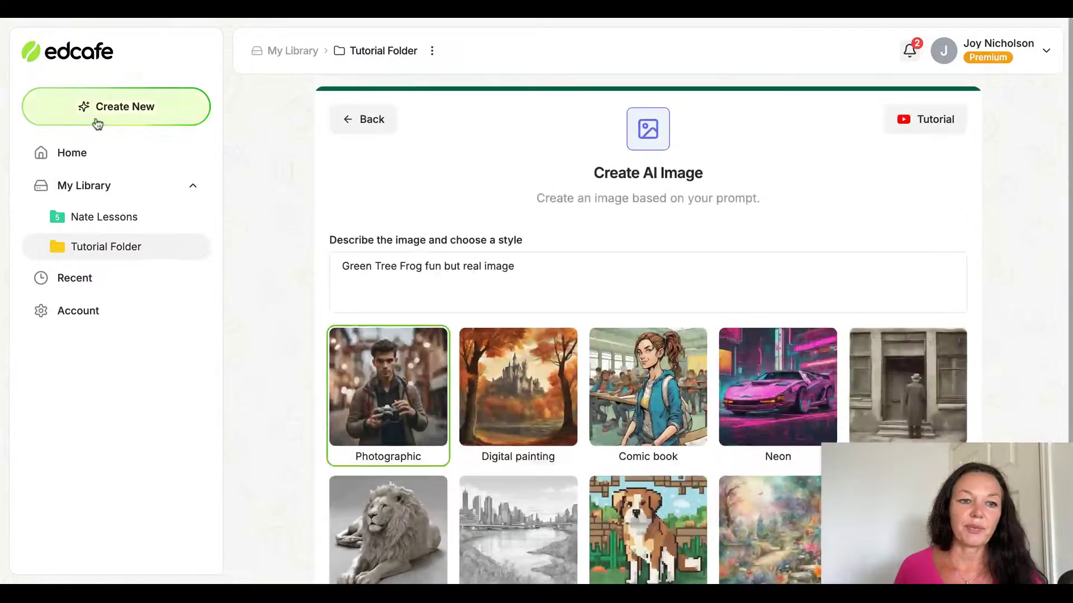
Start creating a new AI Speech in the Tutorial Folder and look through its voice, speed and pitch options
{"action": "left_click", "coordinate": [95, 257]}
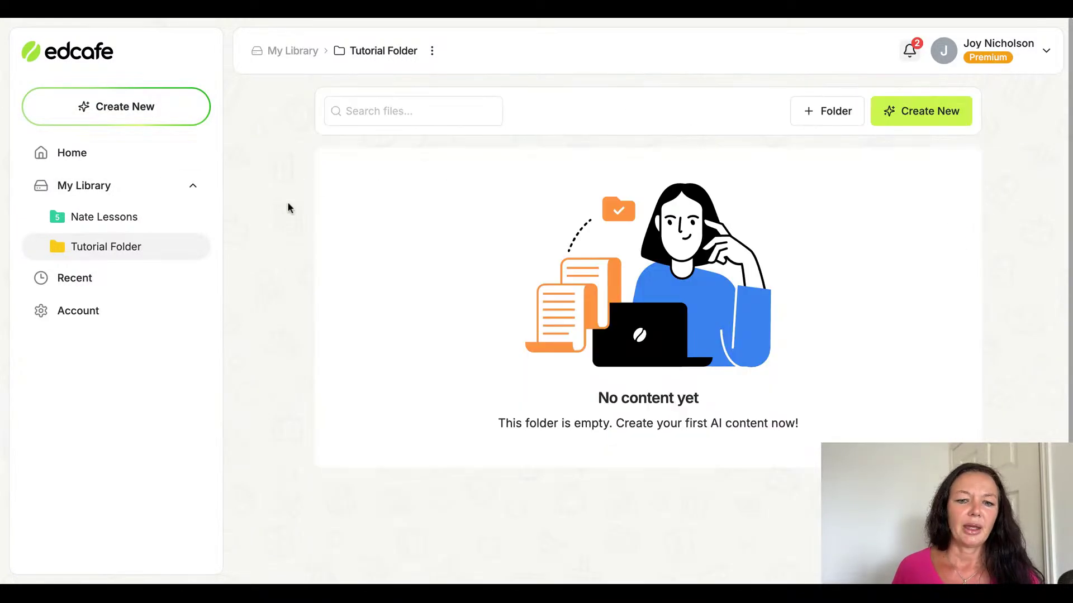
{"action": "left_click", "coordinate": [925, 110]}
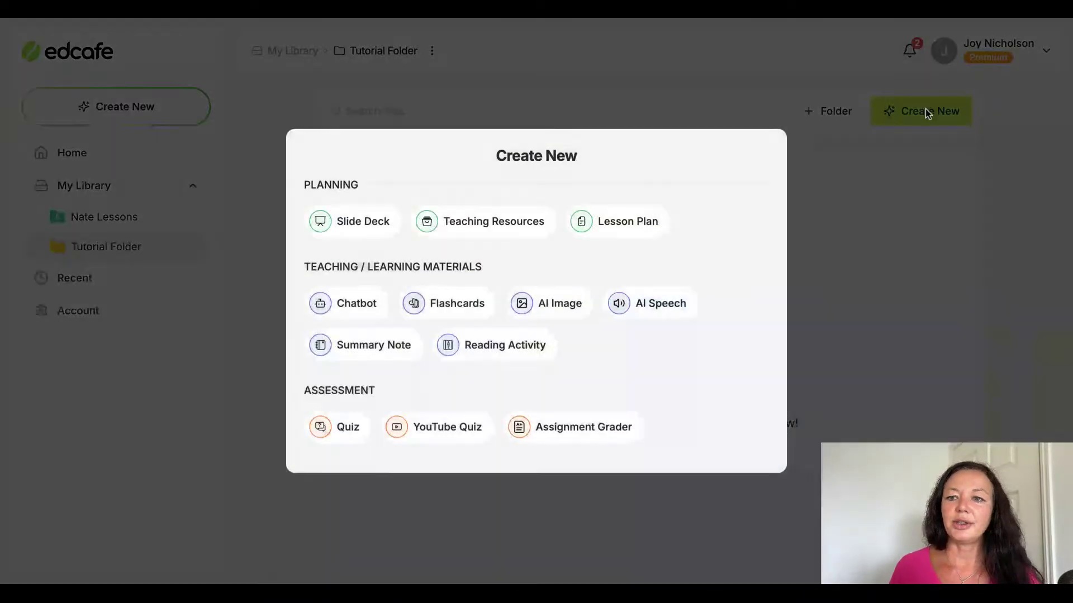
{"action": "left_click", "coordinate": [642, 310]}
{"action": "scroll", "coordinate": [664, 255], "scroll_direction": "down", "scroll_amount": 3}
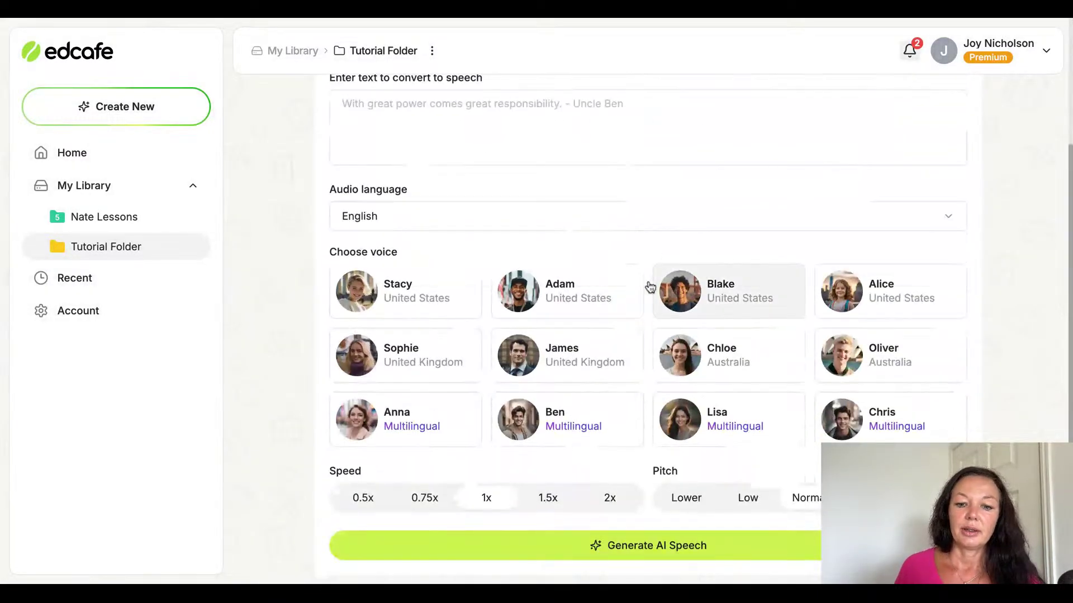
{"action": "scroll", "coordinate": [388, 239], "scroll_direction": "up", "scroll_amount": 3}
Enter "create a story of a green tree frog for a 8year old" as the text to convert to speech
{"action": "left_click", "coordinate": [427, 271]}
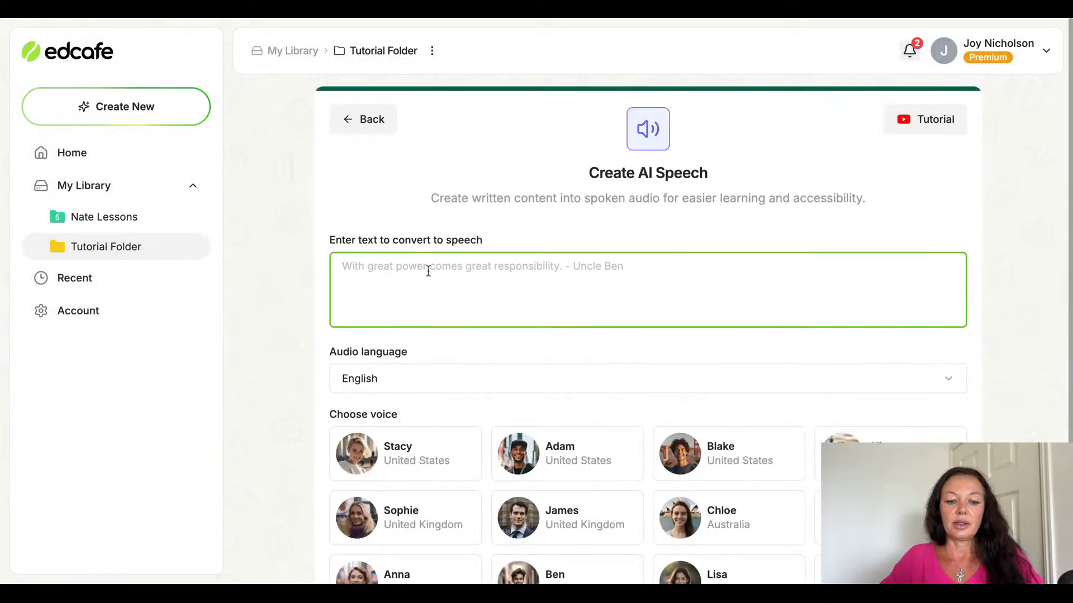
{"action": "type", "text": "create a story of a gr"}
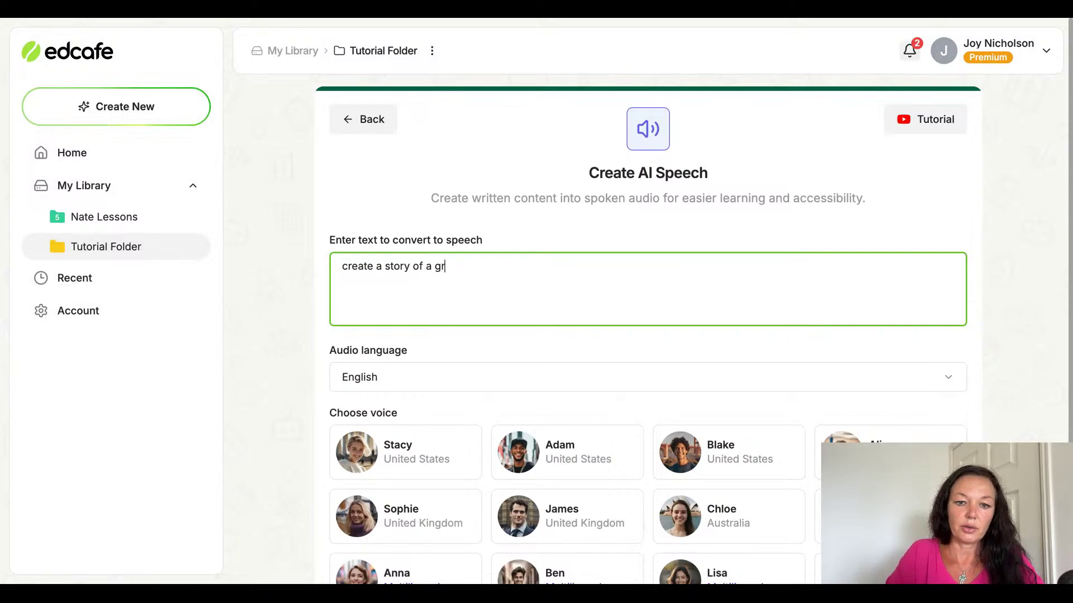
{"action": "type", "text": "een tree f"}
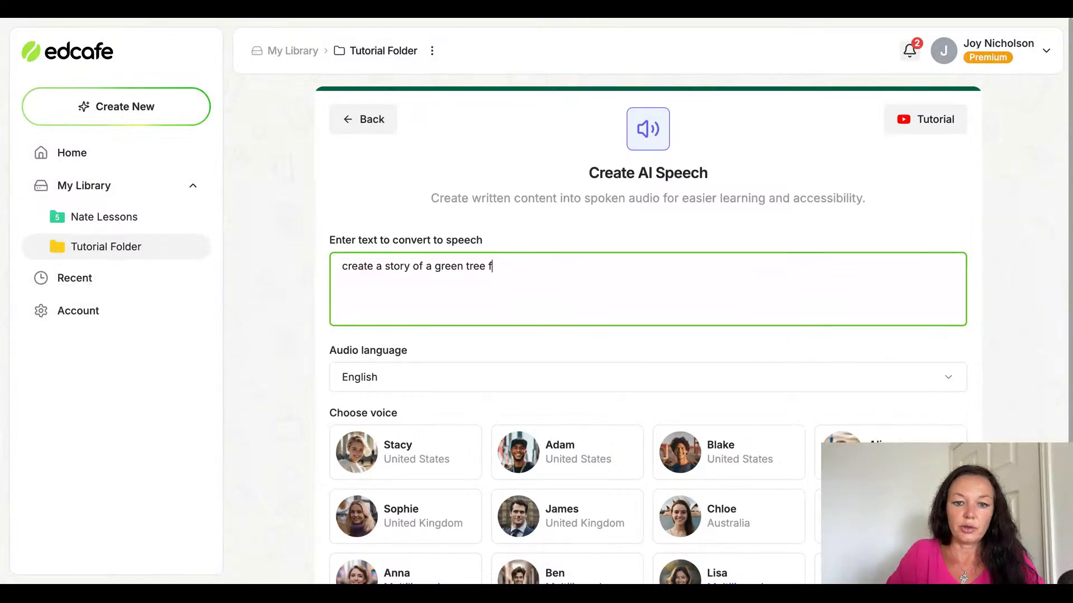
{"action": "type", "text": "rog for"}
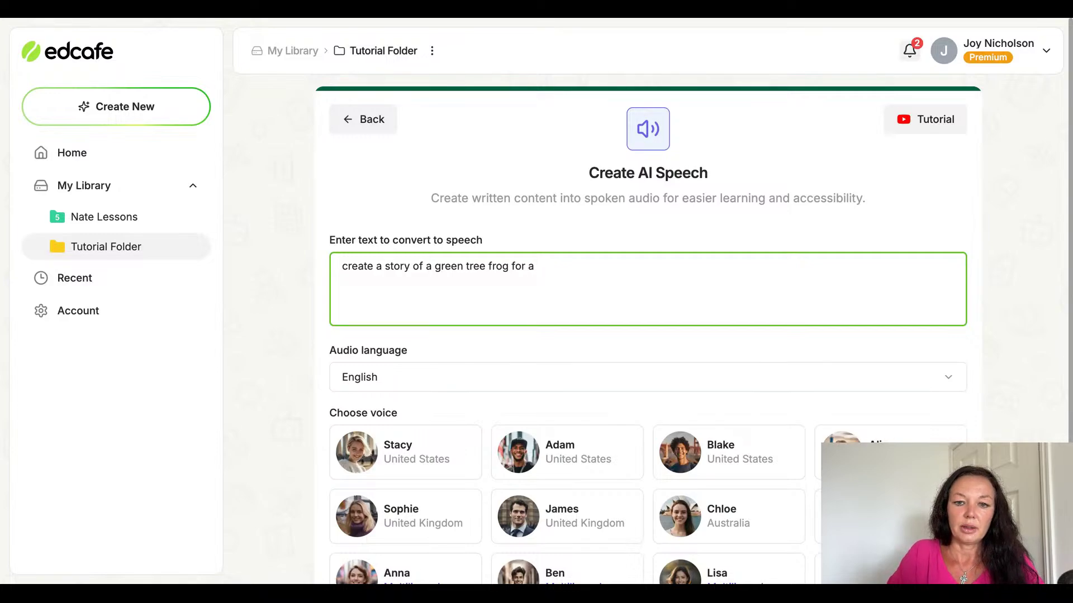
{"action": "type", "text": "a"}
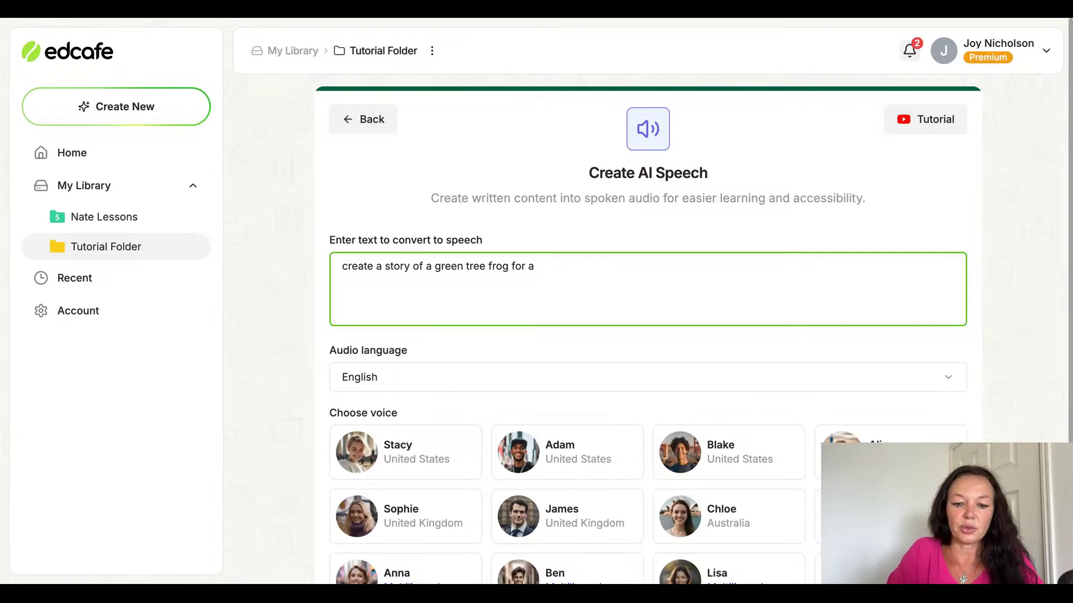
{"action": "type", "text": " 8year old"}
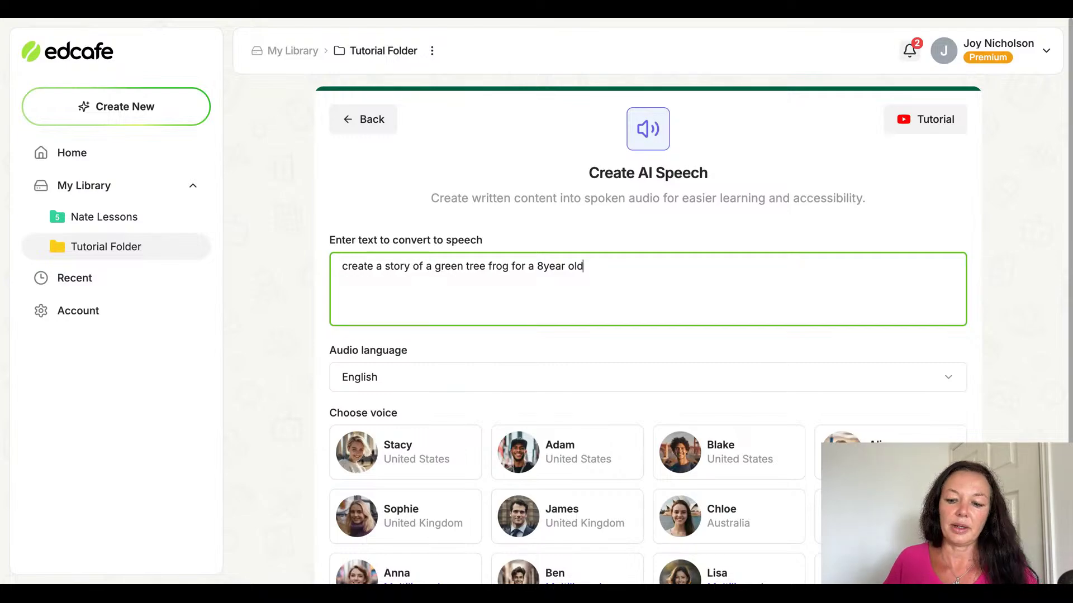
Choose the Adam (United States) voice and generate the AI speech
{"action": "scroll", "coordinate": [446, 266], "scroll_direction": "down", "scroll_amount": 2}
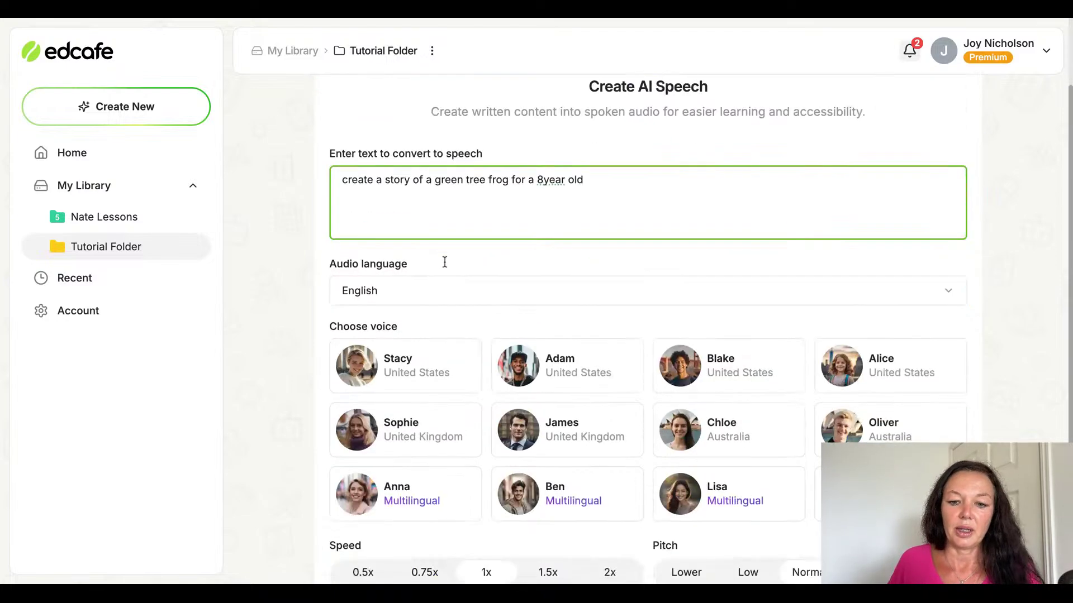
{"action": "left_click", "coordinate": [566, 366]}
{"action": "scroll", "coordinate": [709, 213], "scroll_direction": "down", "scroll_amount": 2}
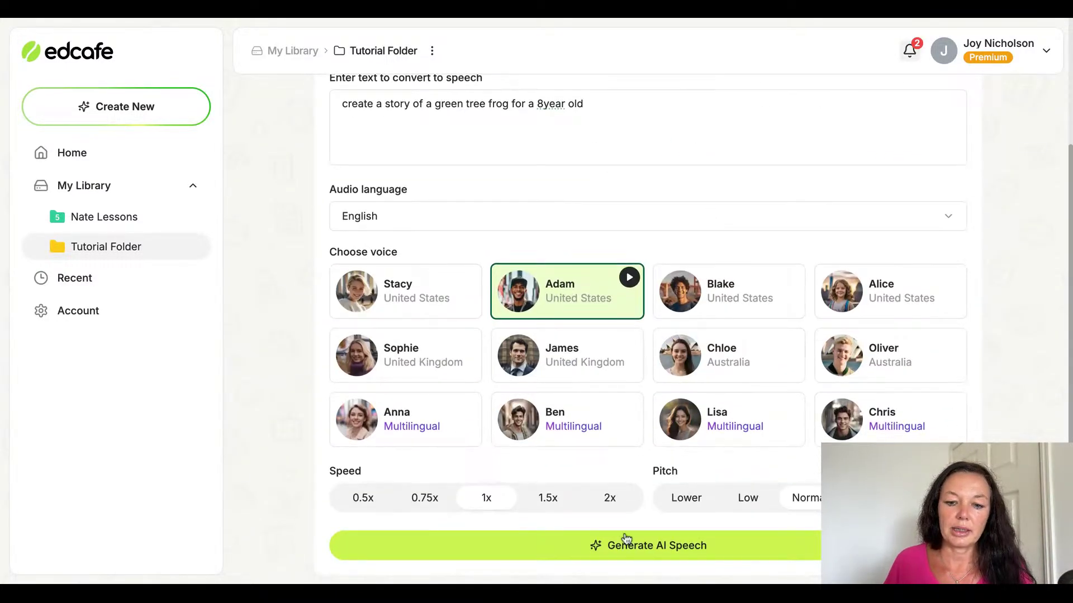
{"action": "left_click", "coordinate": [627, 538]}
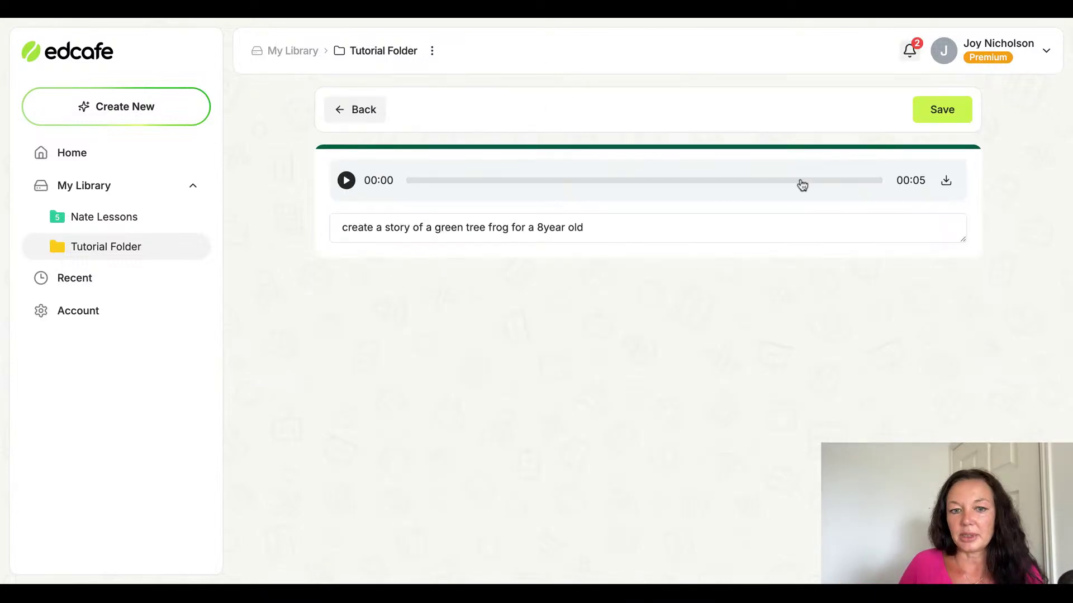
Play the generated speech clip through and return to the AI Speech setup form
{"action": "left_click", "coordinate": [346, 180]}
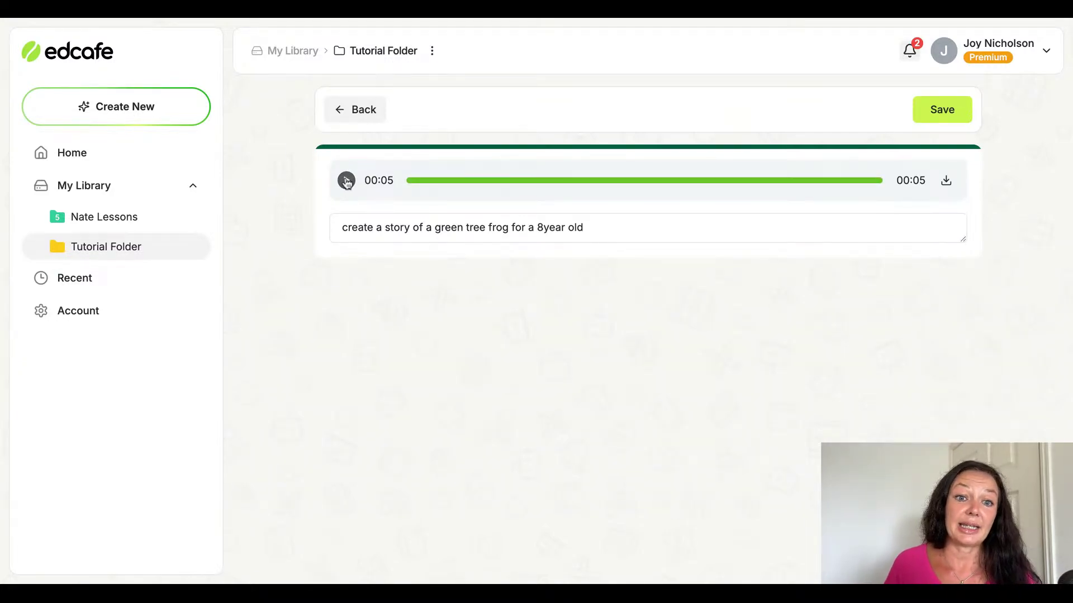
{"action": "left_click", "coordinate": [338, 114]}
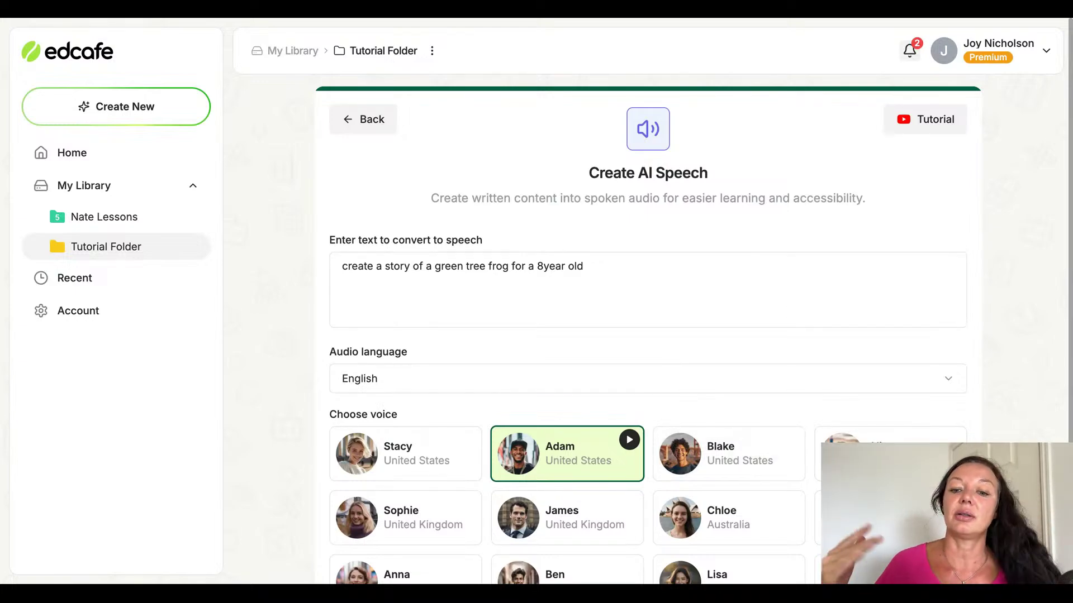
Return to the Tutorial Folder and start creating a new Reading Activity there
{"action": "scroll", "coordinate": [783, 275], "scroll_direction": "down", "scroll_amount": 3}
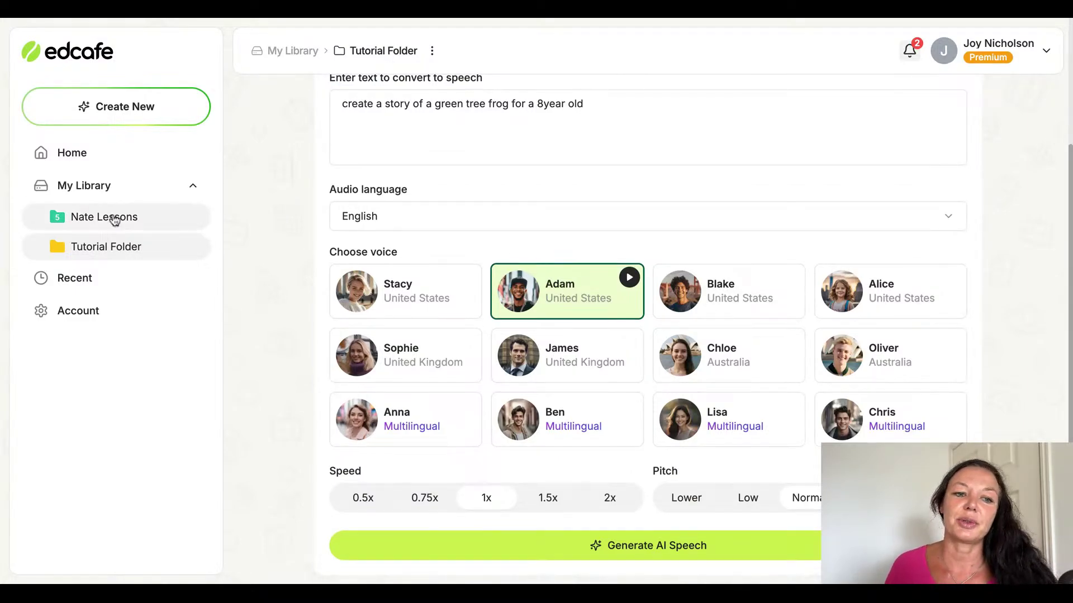
{"action": "left_click", "coordinate": [116, 257]}
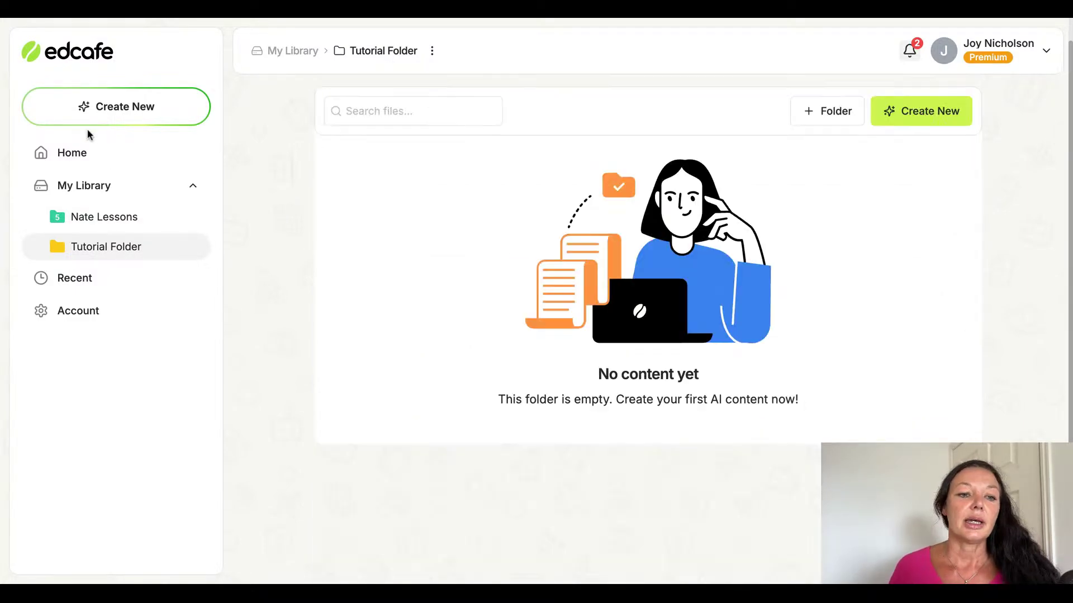
{"action": "left_click", "coordinate": [120, 106]}
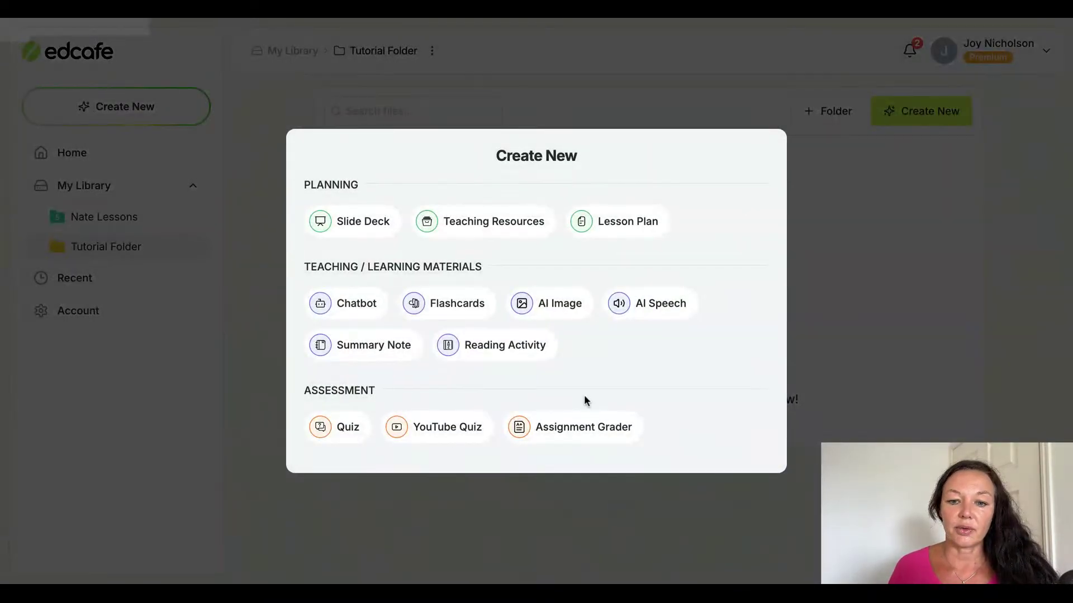
{"action": "left_click", "coordinate": [503, 344]}
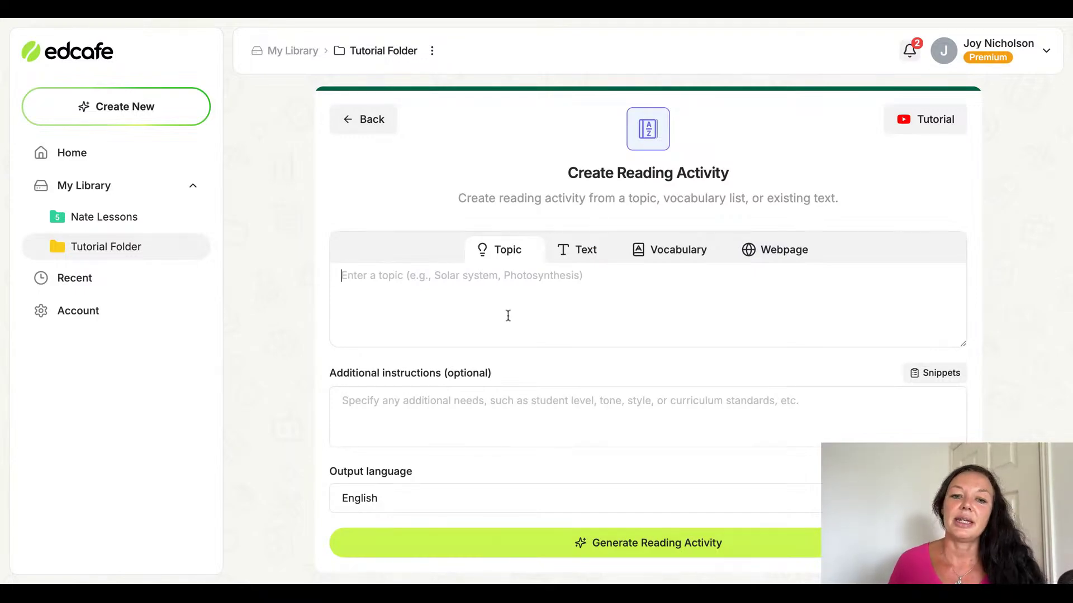
{"action": "left_click", "coordinate": [611, 300]}
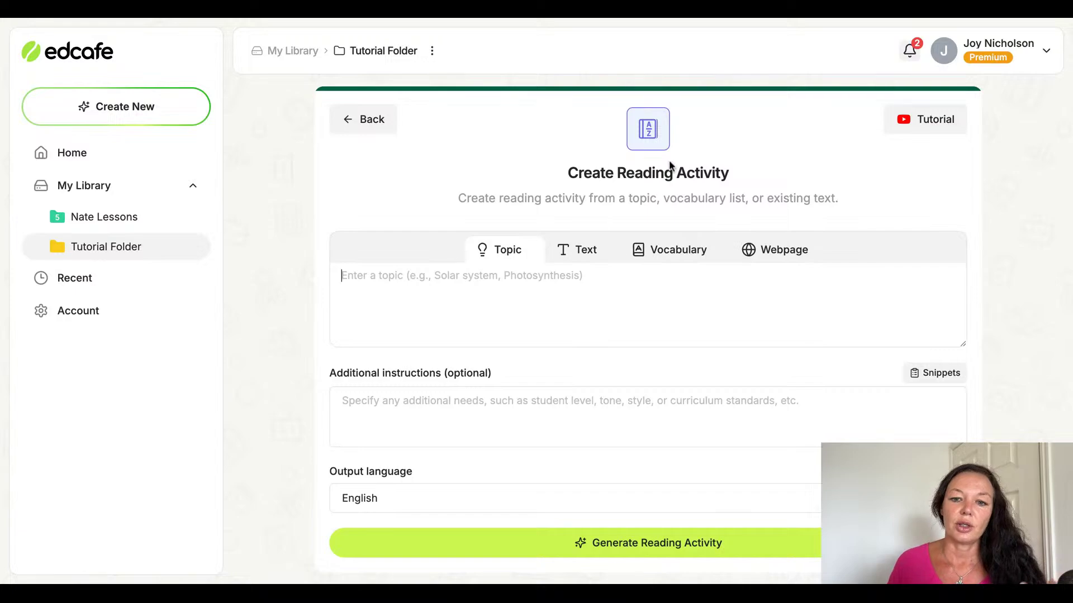
{"action": "type", "text": "frogs. An"}
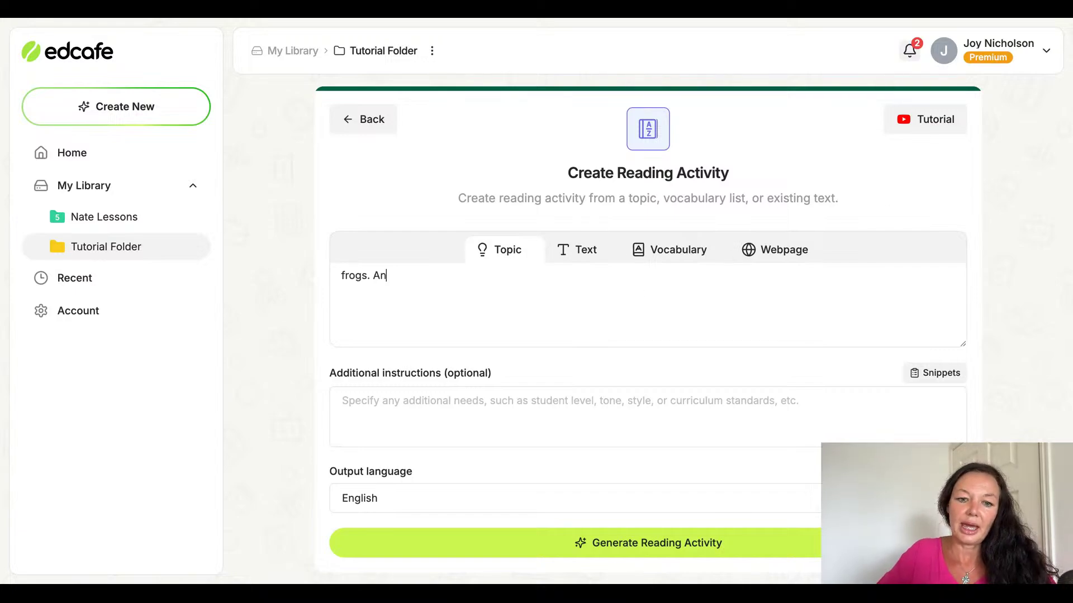
{"action": "key", "text": "BackSpace"}
{"action": "key", "text": "BackSpace"}
{"action": "type", "text": "Make it fun for "}
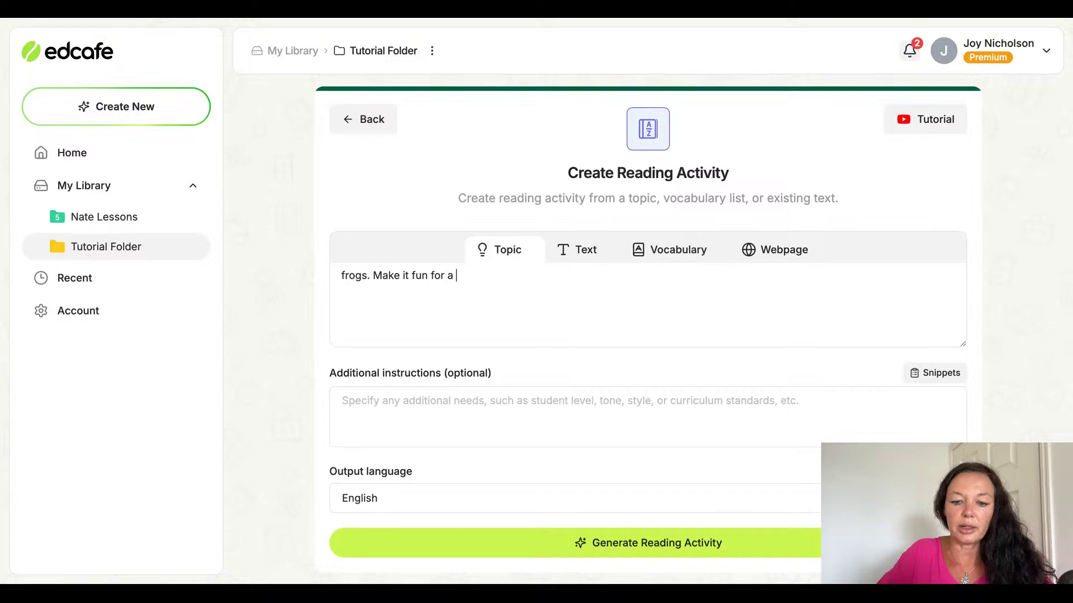
{"action": "type", "text": "a 7 year old to"}
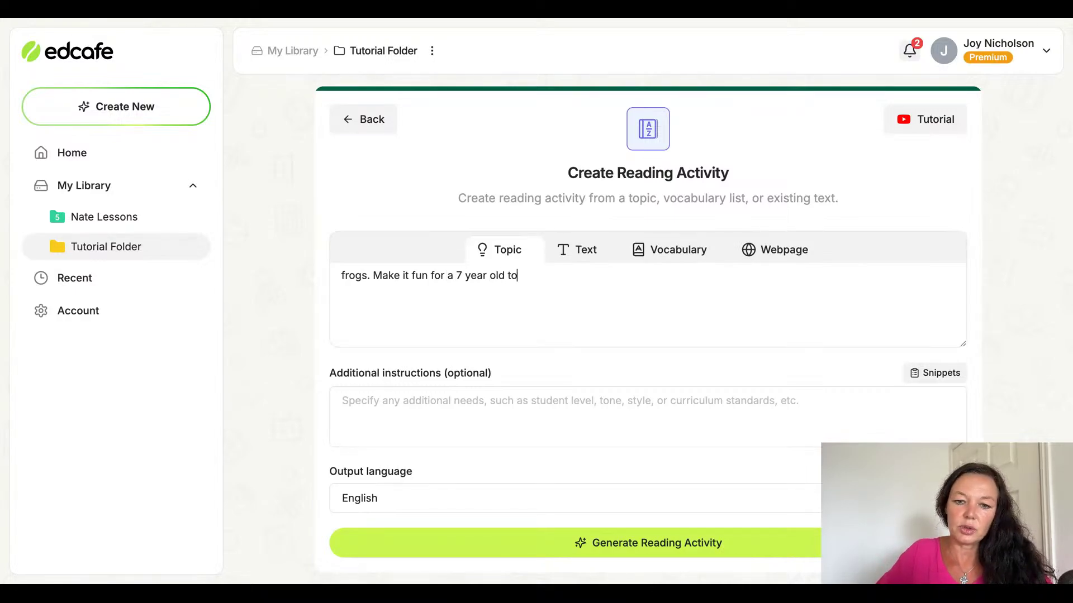
{"action": "type", "text": " learn how to read"}
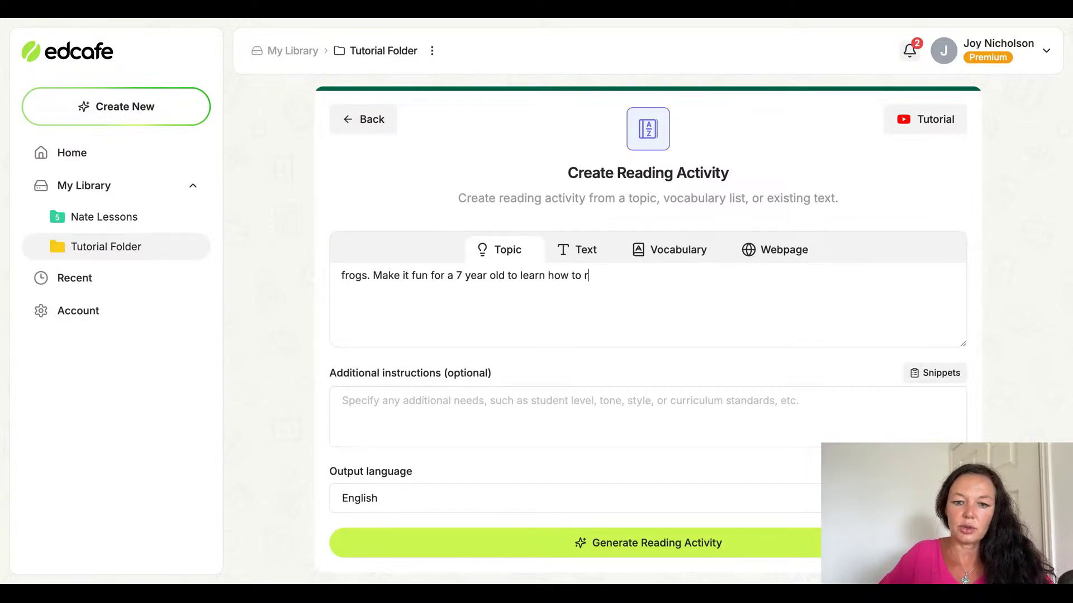
{"action": "left_click", "coordinate": [461, 276]}
{"action": "key", "text": "BackSpace"}
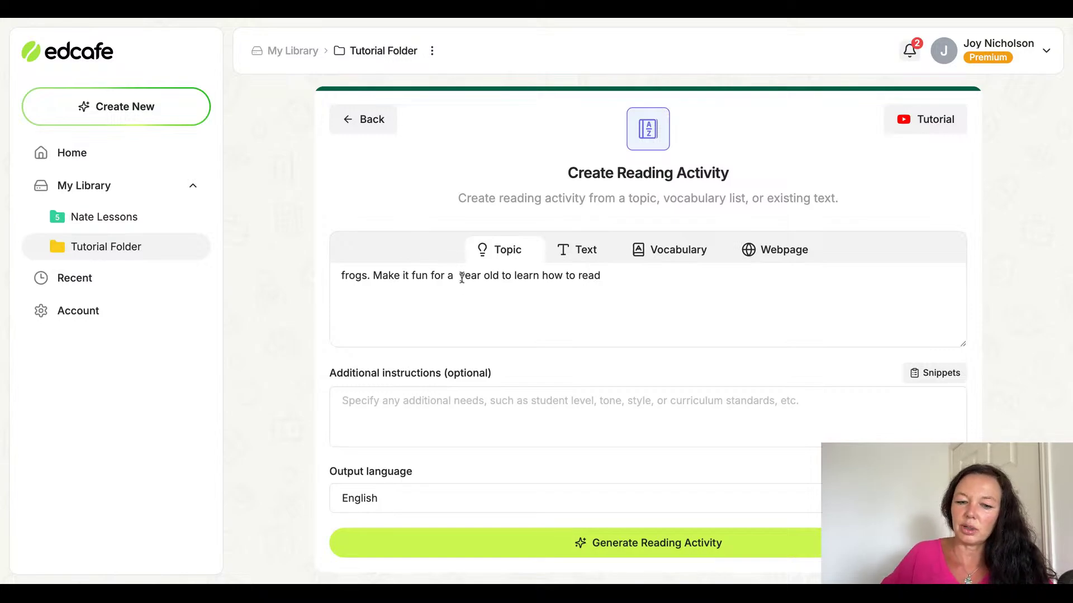
{"action": "type", "text": "5"}
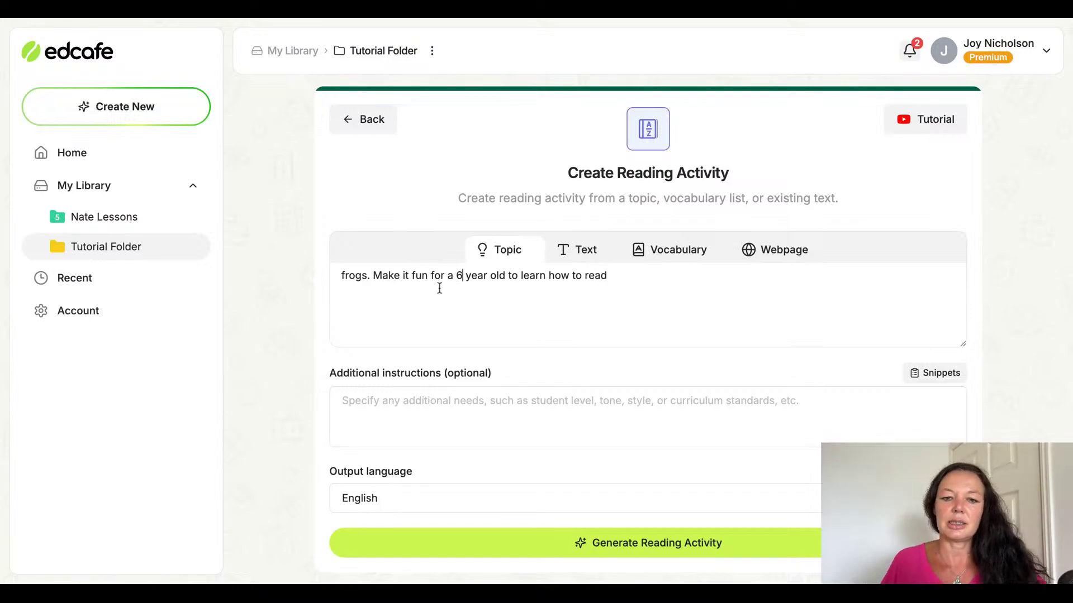
{"action": "left_click", "coordinate": [726, 260]}
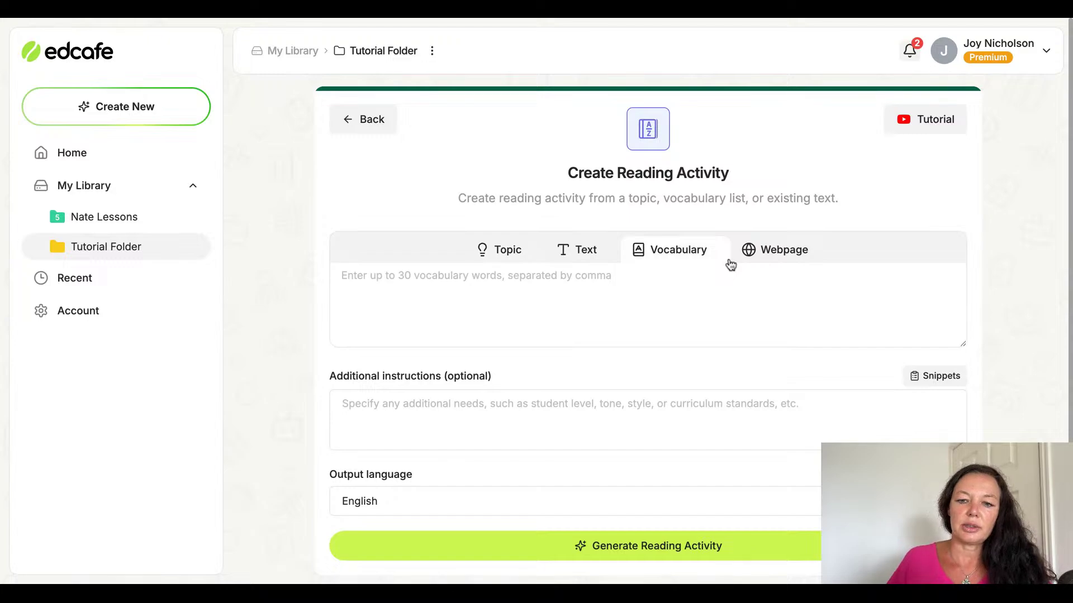
{"action": "left_click", "coordinate": [520, 246]}
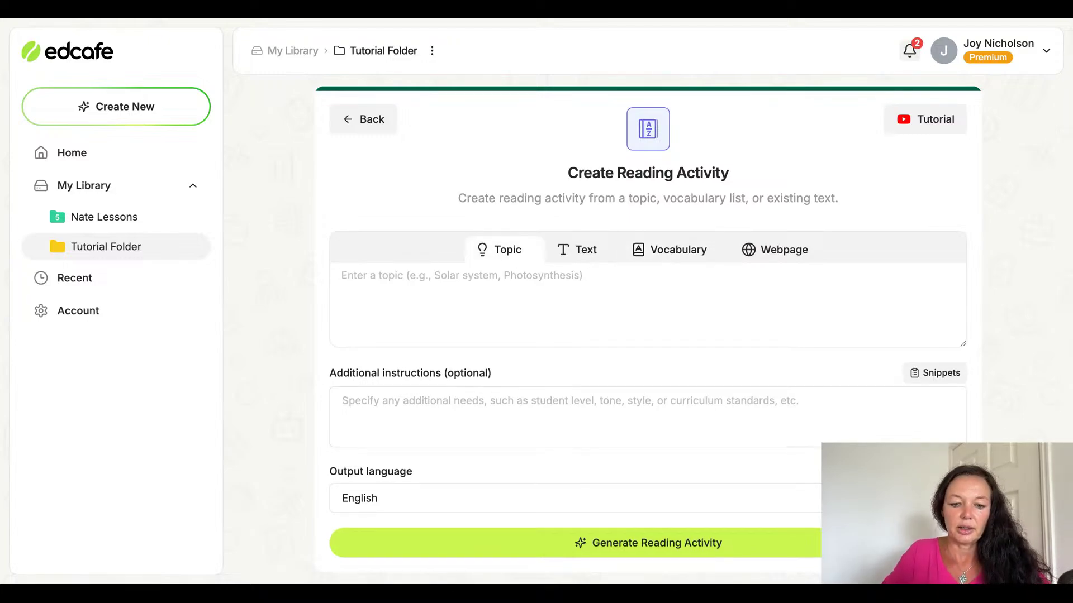
Enter "create a reading piece on frogs for a 5 year old learning to read" as the reading activity's topic
{"action": "type", "text": "create a"}
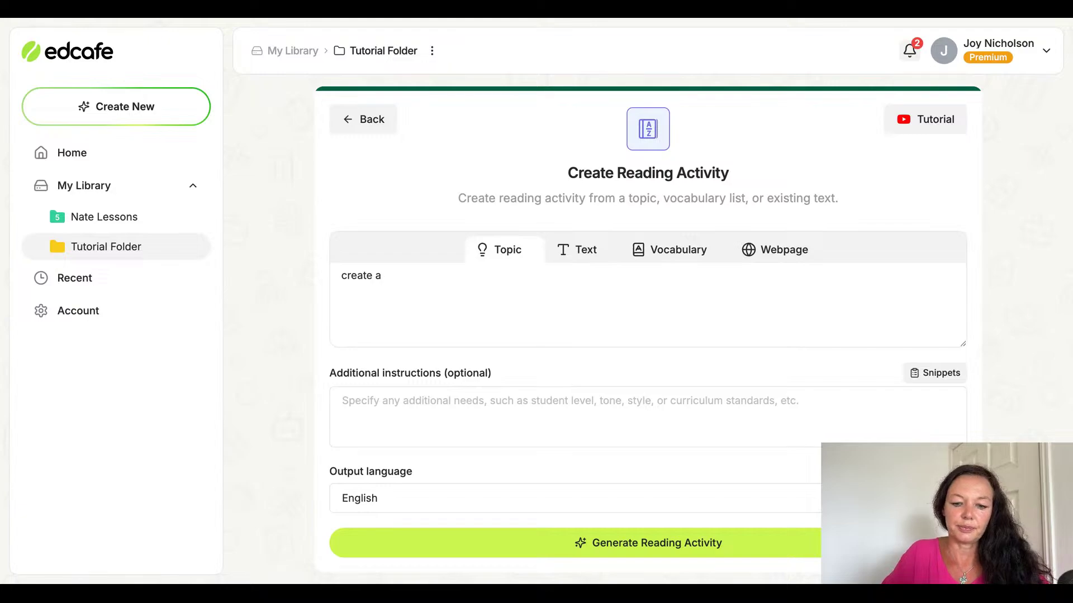
{"action": "type", "text": " reading"}
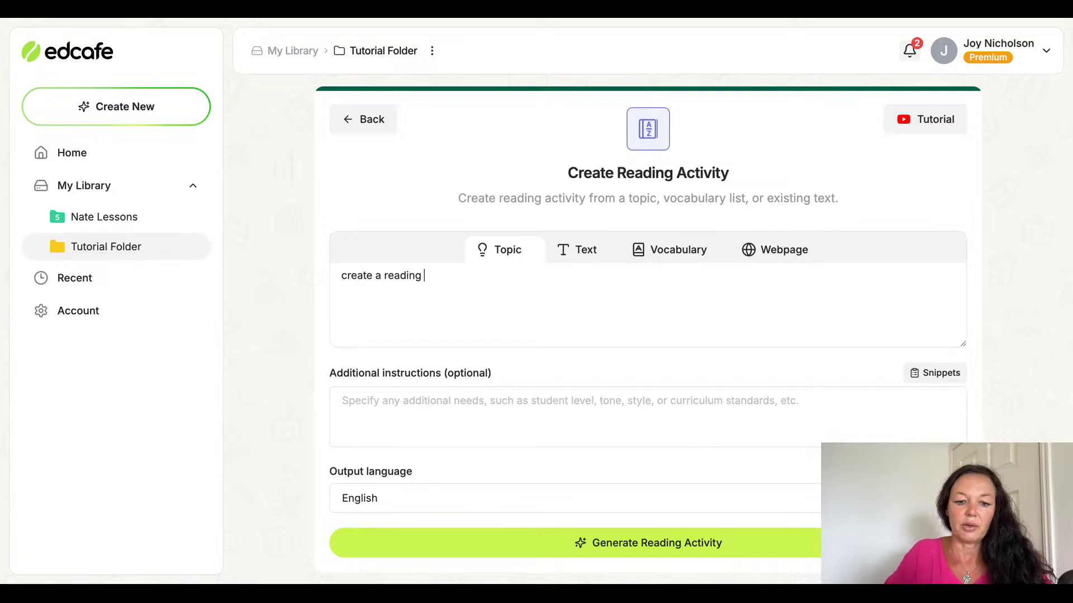
{"action": "type", "text": "piece on"}
{"action": "key", "text": "BackSpace"}
{"action": "key", "text": "BackSpace"}
{"action": "key", "text": "BackSpace"}
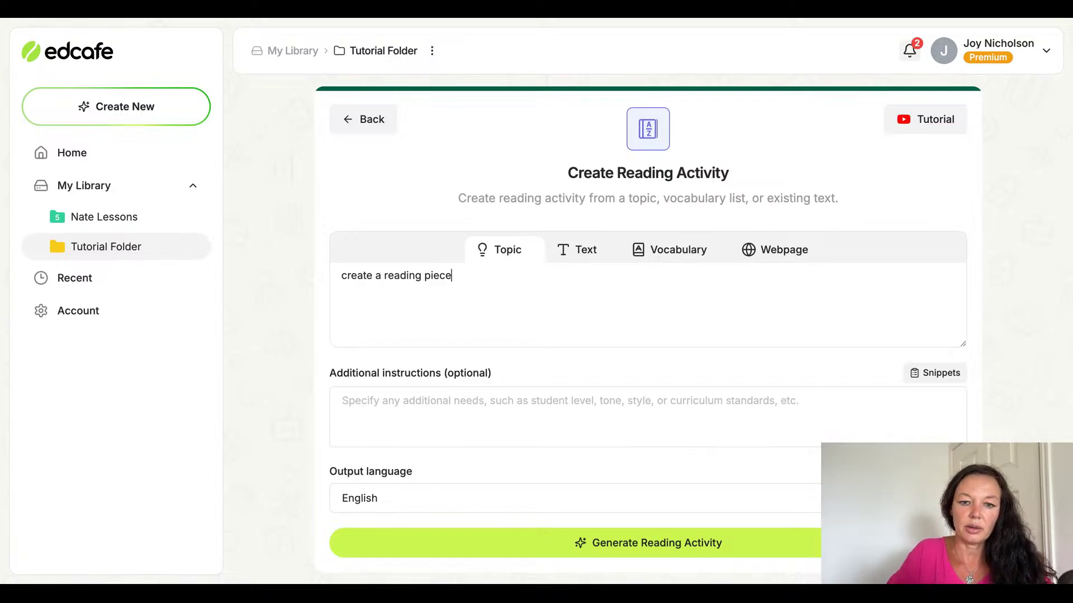
{"action": "type", "text": "on frog"}
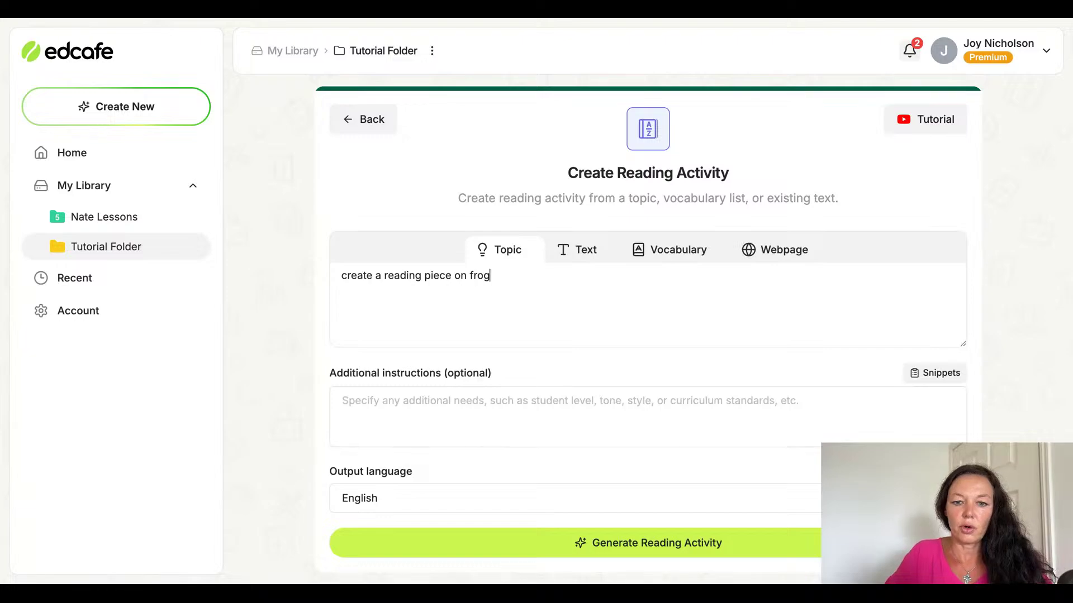
{"action": "type", "text": "s for a 5 "}
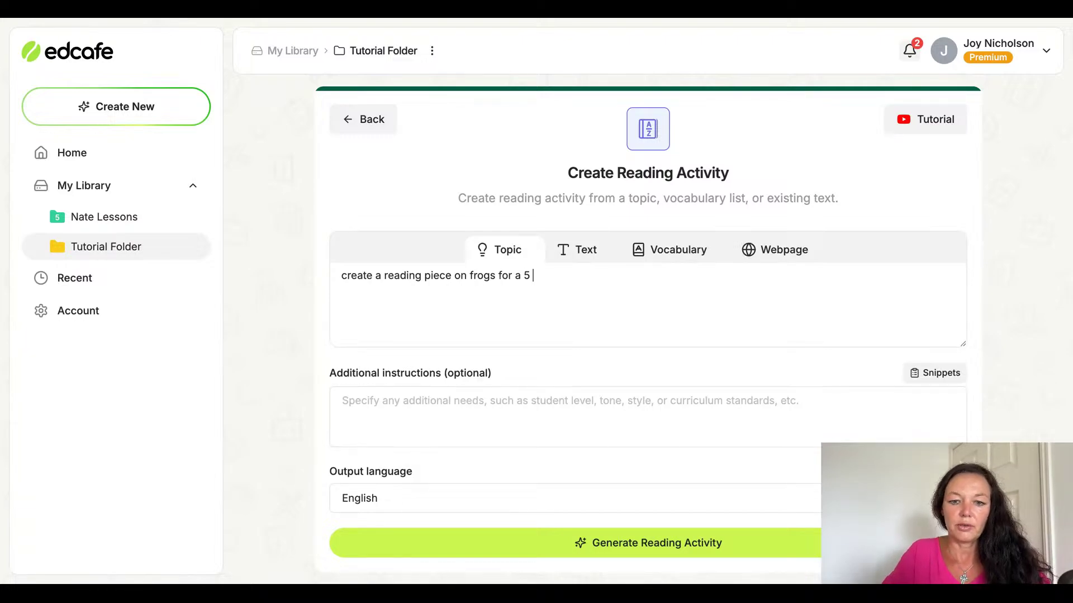
{"action": "type", "text": "year old"}
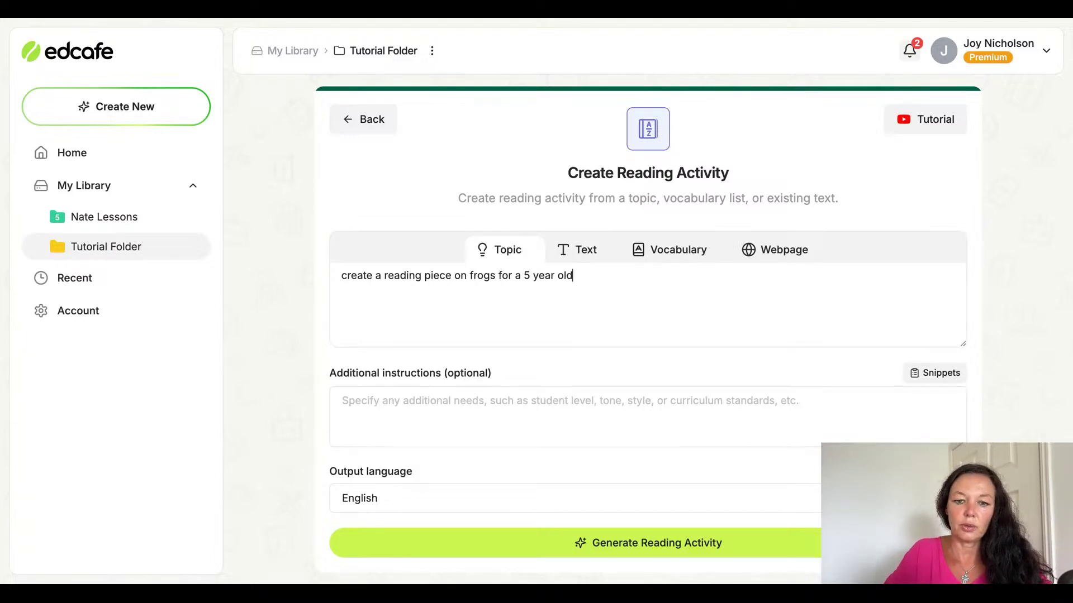
{"action": "type", "text": " learning to read"}
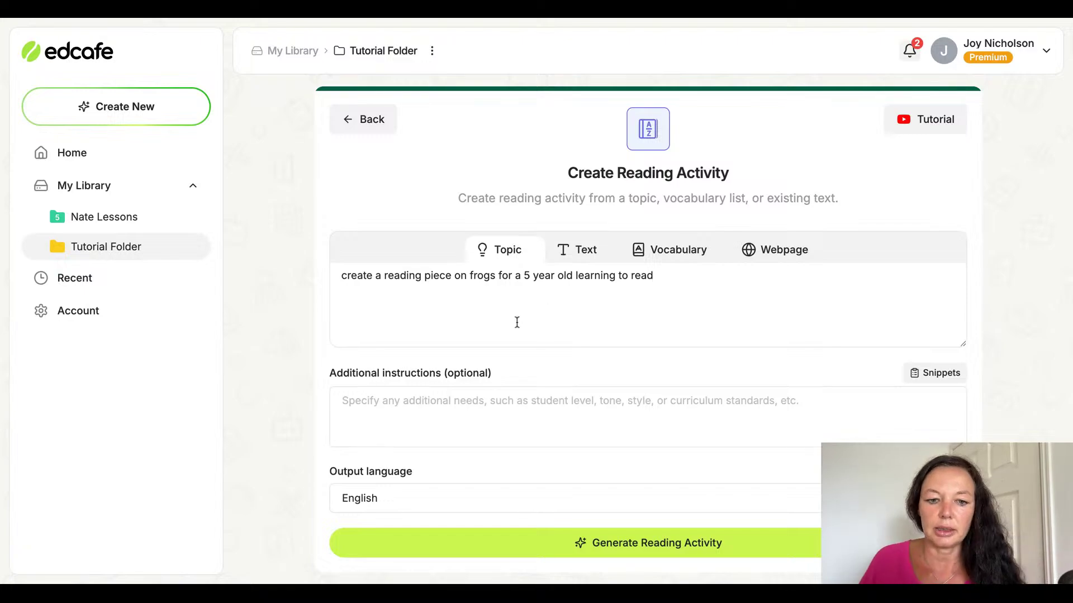
Add the additional instructions "fun and new at reading. Incorporate phonics and sight words" and generate the reading activity
{"action": "left_click", "coordinate": [496, 403]}
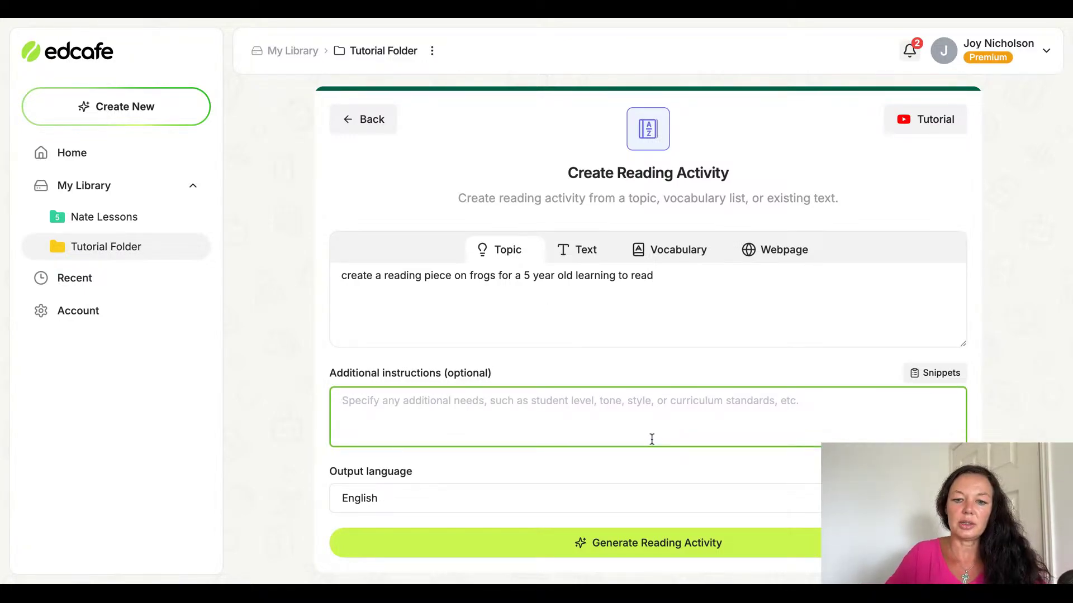
{"action": "type", "text": "fun and "}
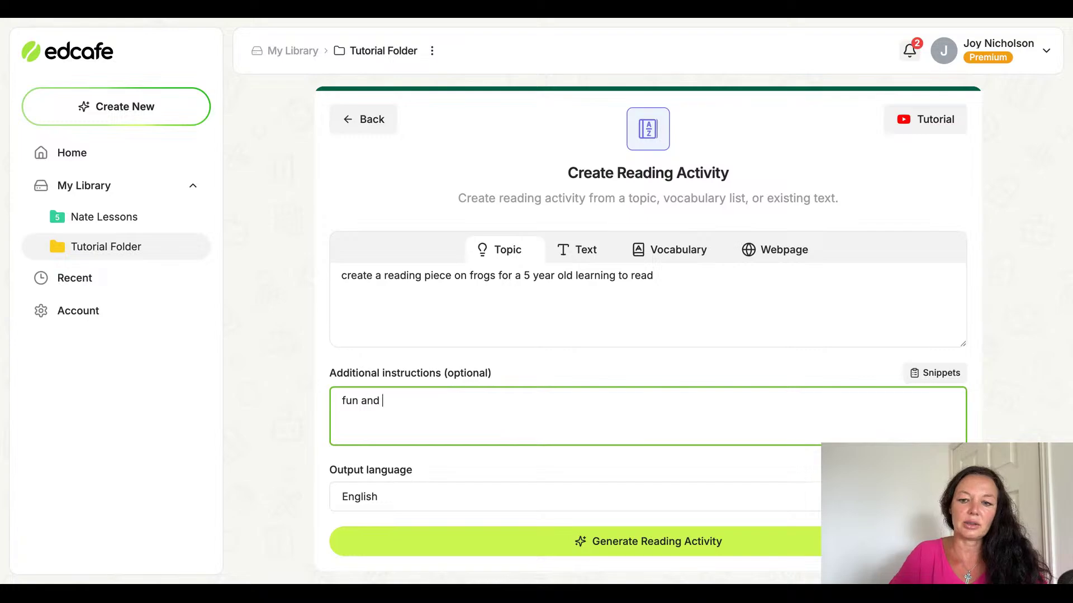
{"action": "type", "text": "starter"}
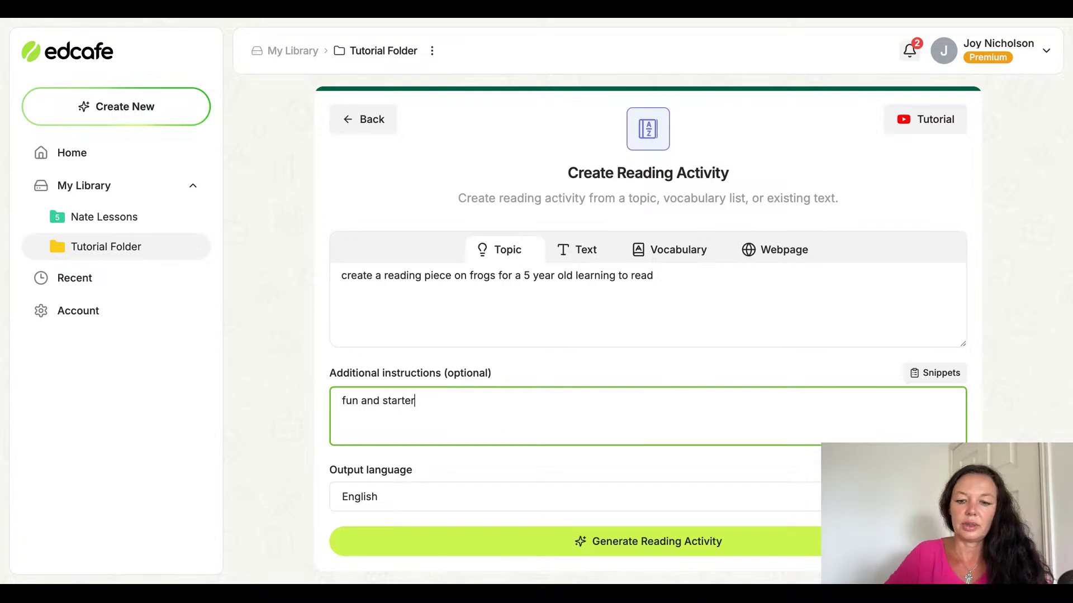
{"action": "key", "text": "BackSpace"}
{"action": "key", "text": "BackSpace"}
{"action": "key", "text": "BackSpace"}
{"action": "key", "text": "BackSpace"}
{"action": "key", "text": "BackSpace"}
{"action": "key", "text": "BackSpace"}
{"action": "key", "text": "BackSpace"}
{"action": "type", "text": "ne"}
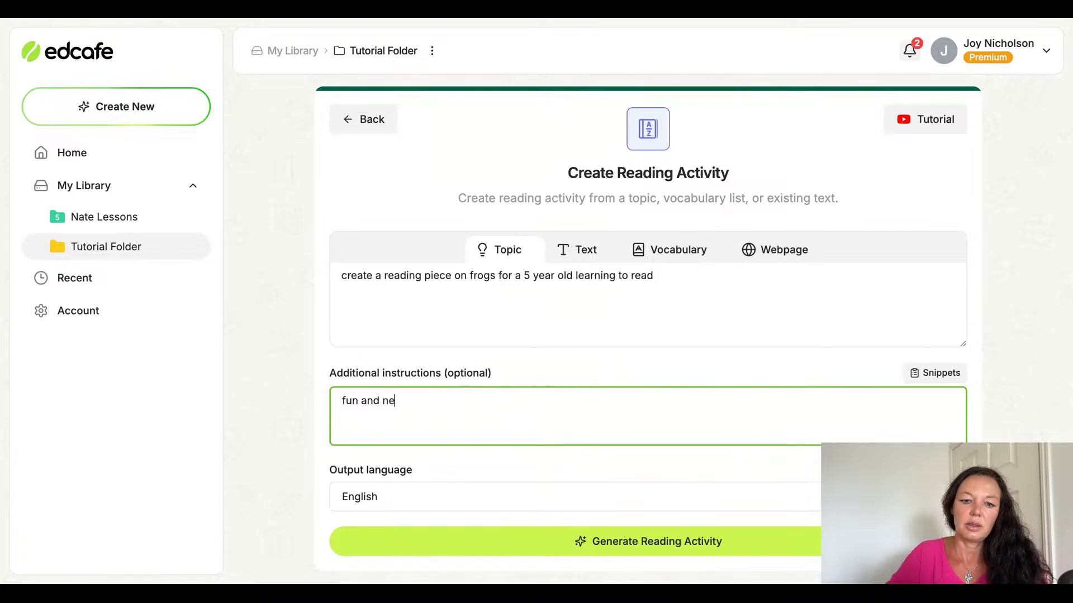
{"action": "type", "text": "w at reading"}
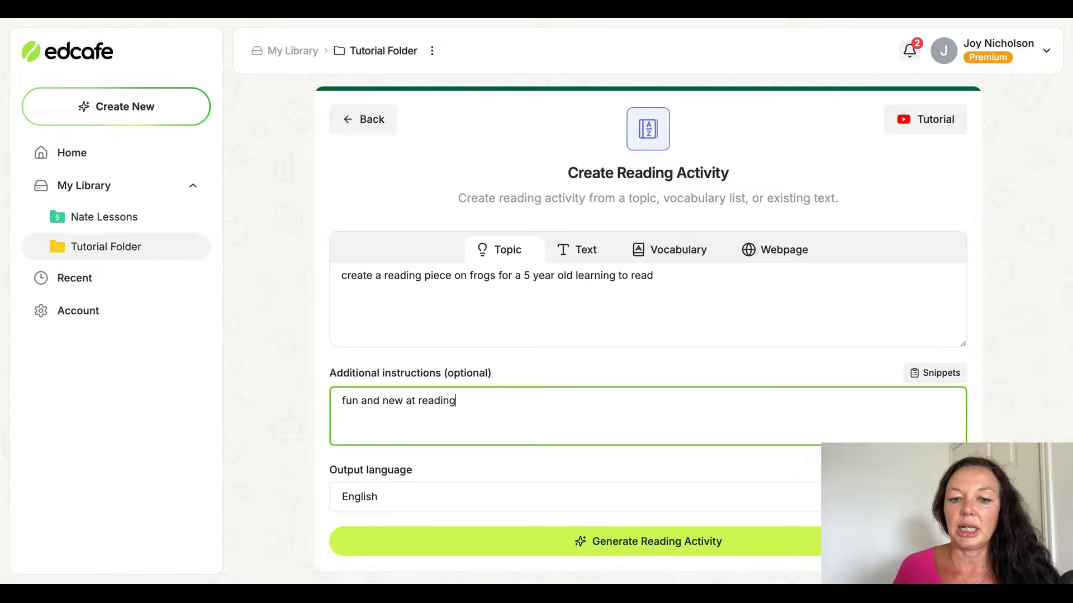
{"action": "type", "text": ". In"}
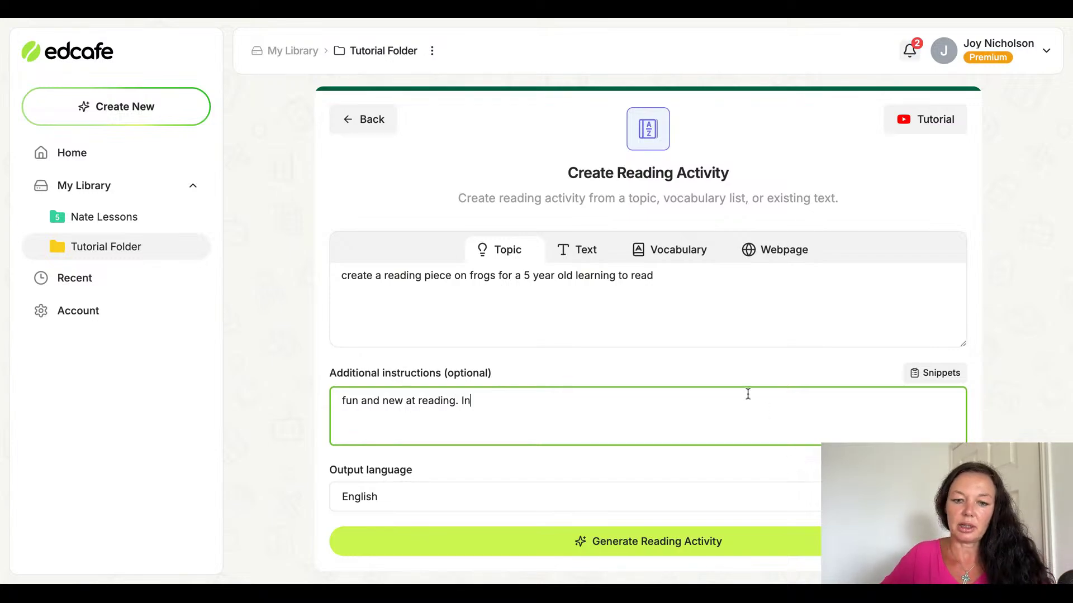
{"action": "type", "text": "corporate phonics and "}
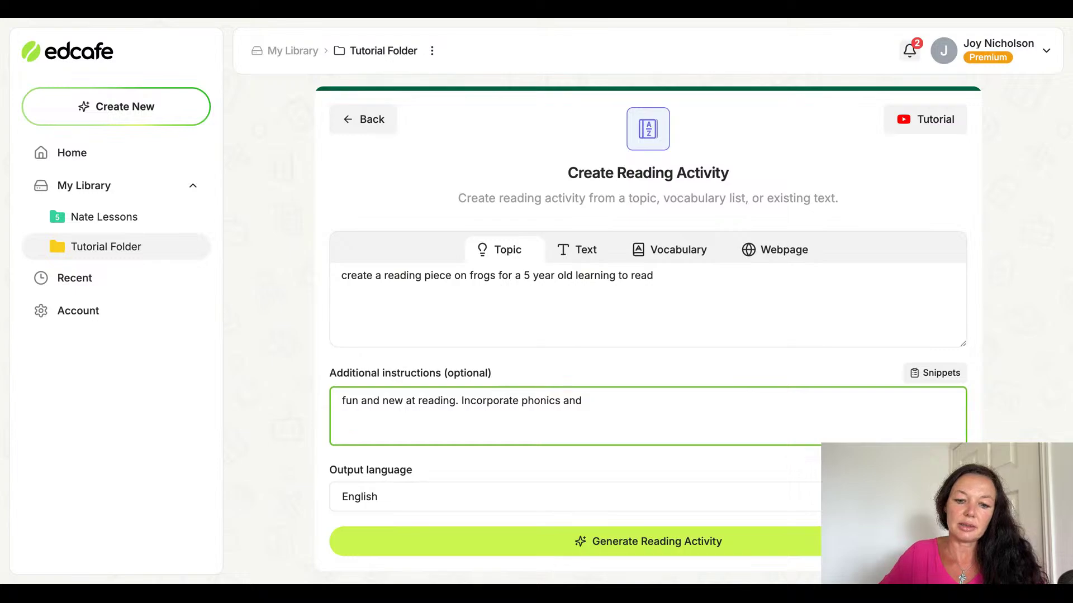
{"action": "type", "text": "sigh"}
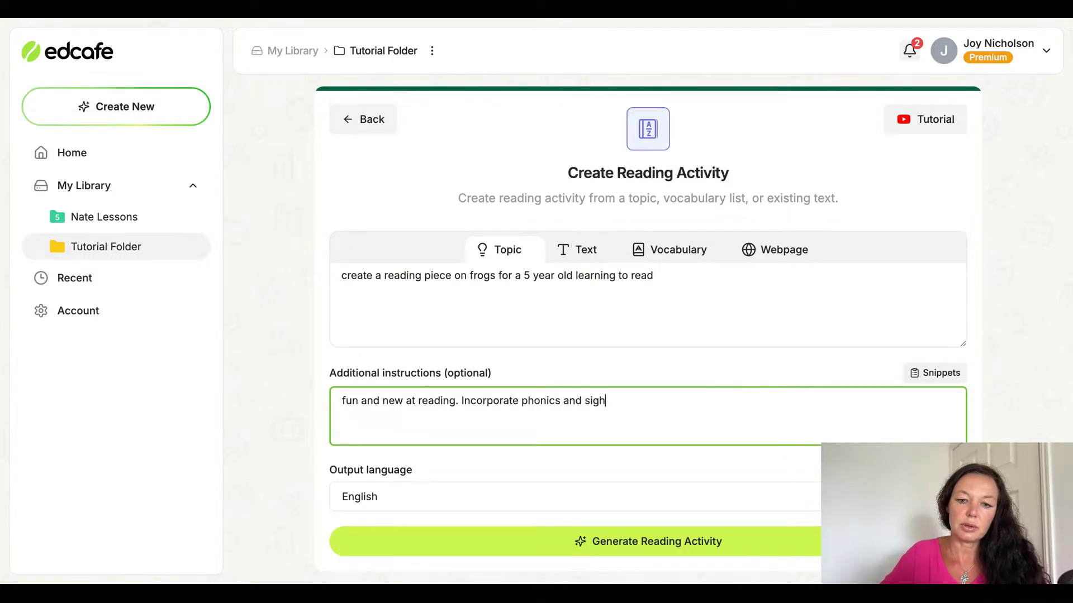
{"action": "type", "text": "t words"}
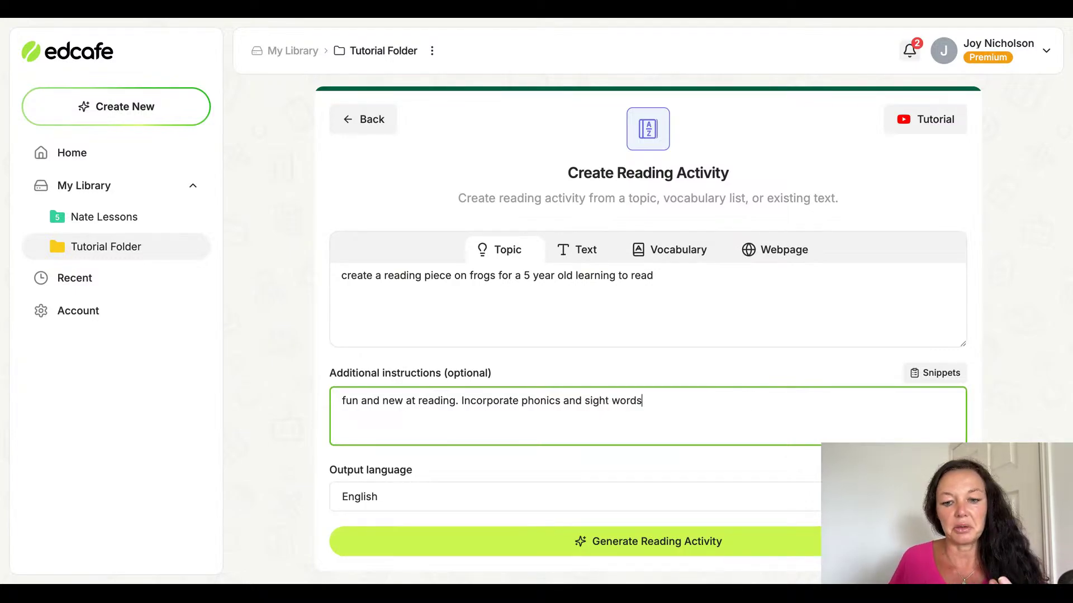
{"action": "left_click", "coordinate": [682, 542]}
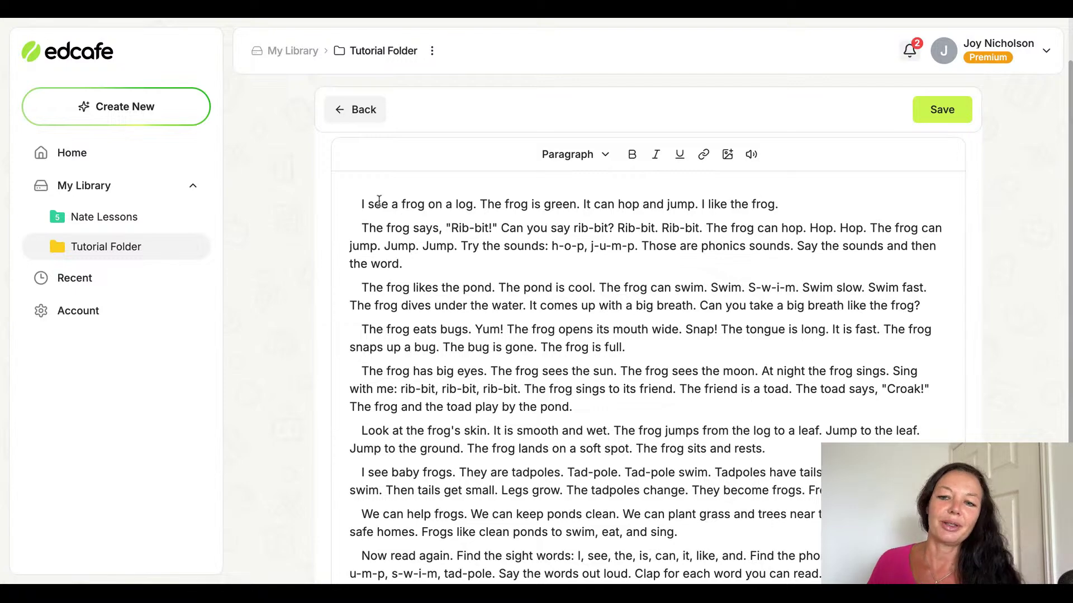
Look through the generated reading passage and generate audio for it with the Sophie (United Kingdom) voice
{"action": "scroll", "coordinate": [343, 210], "scroll_direction": "down", "scroll_amount": 3}
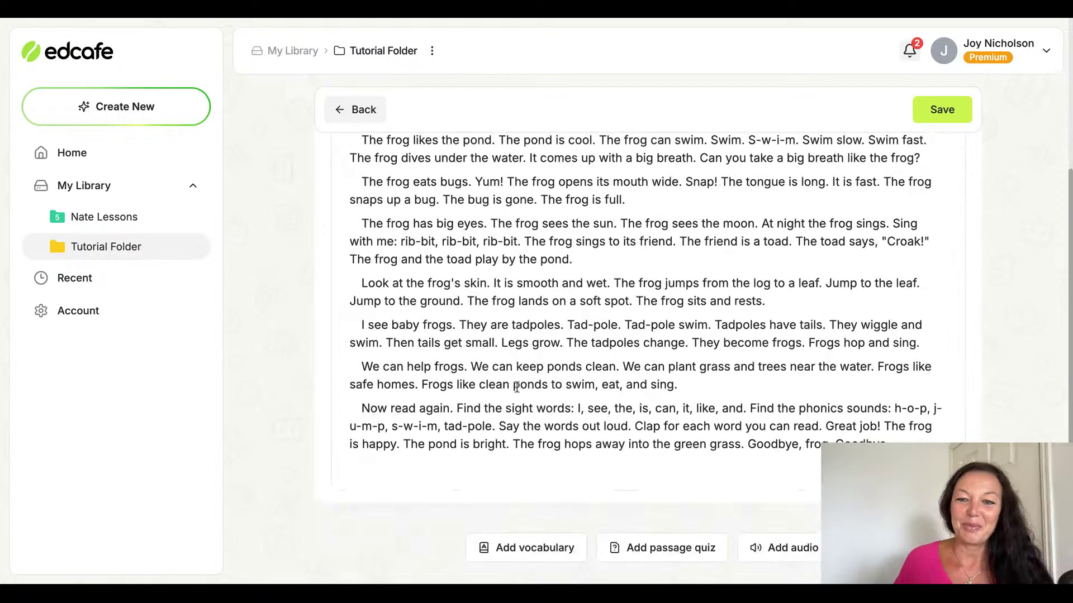
{"action": "scroll", "coordinate": [517, 387], "scroll_direction": "up", "scroll_amount": 4}
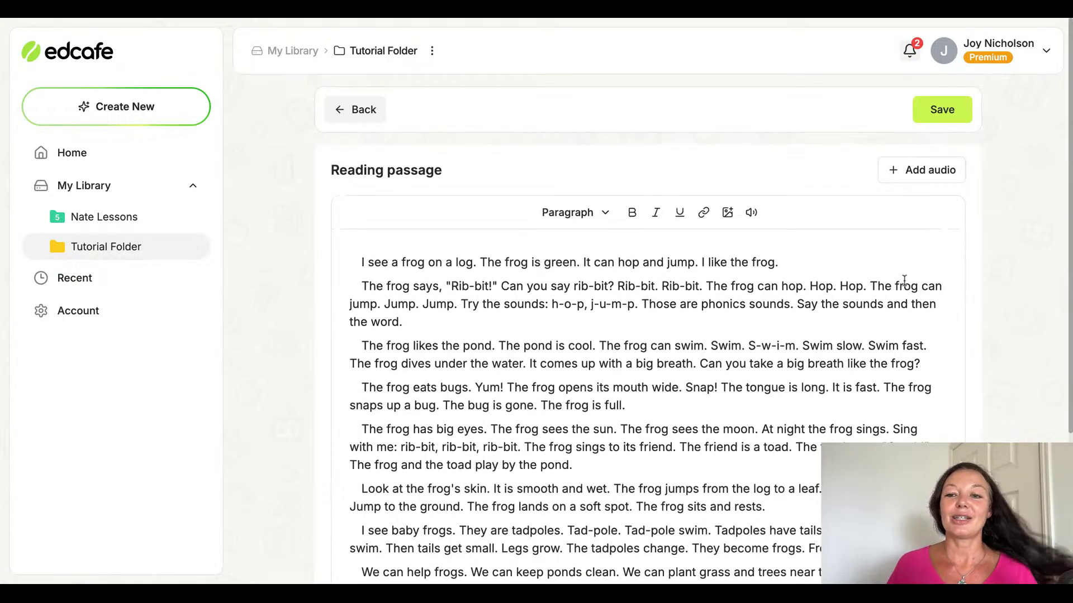
{"action": "scroll", "coordinate": [930, 293], "scroll_direction": "down", "scroll_amount": 4}
{"action": "scroll", "coordinate": [1008, 232], "scroll_direction": "up", "scroll_amount": 4}
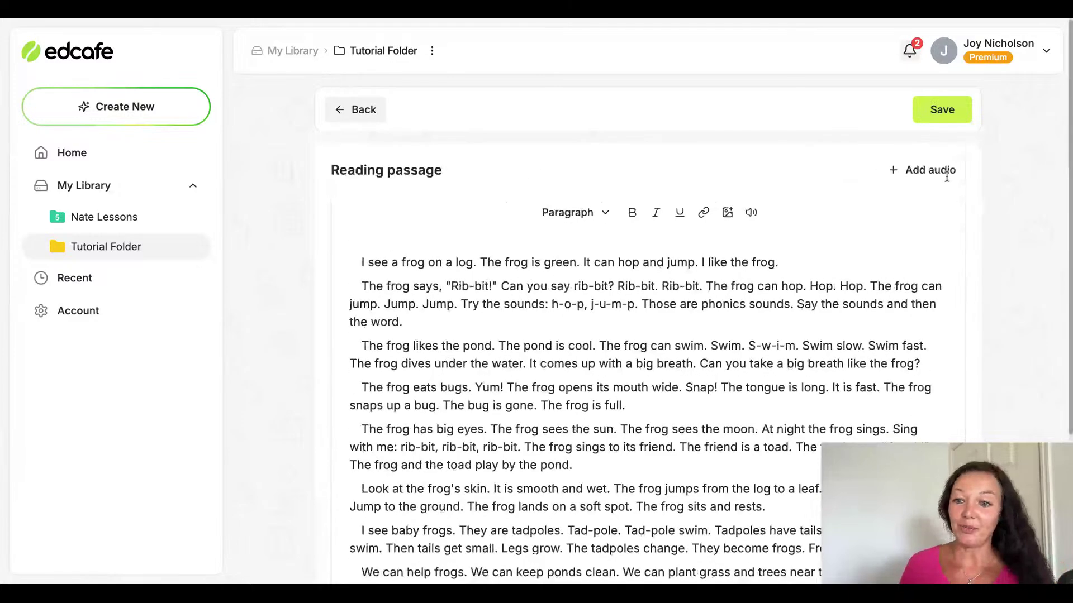
{"action": "left_click", "coordinate": [939, 171]}
{"action": "left_click", "coordinate": [548, 269]}
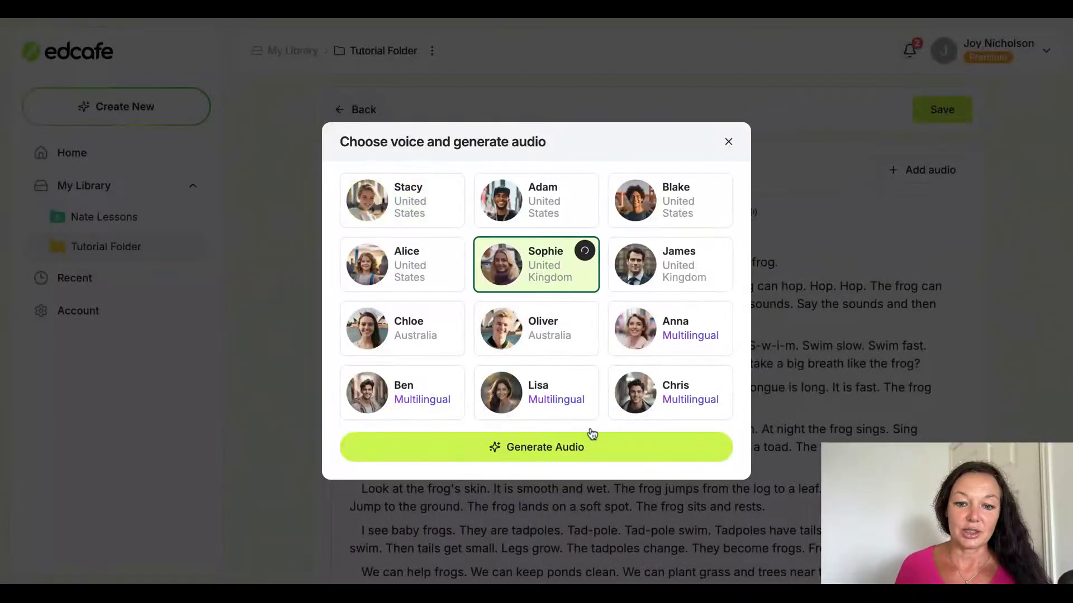
{"action": "left_click", "coordinate": [593, 447]}
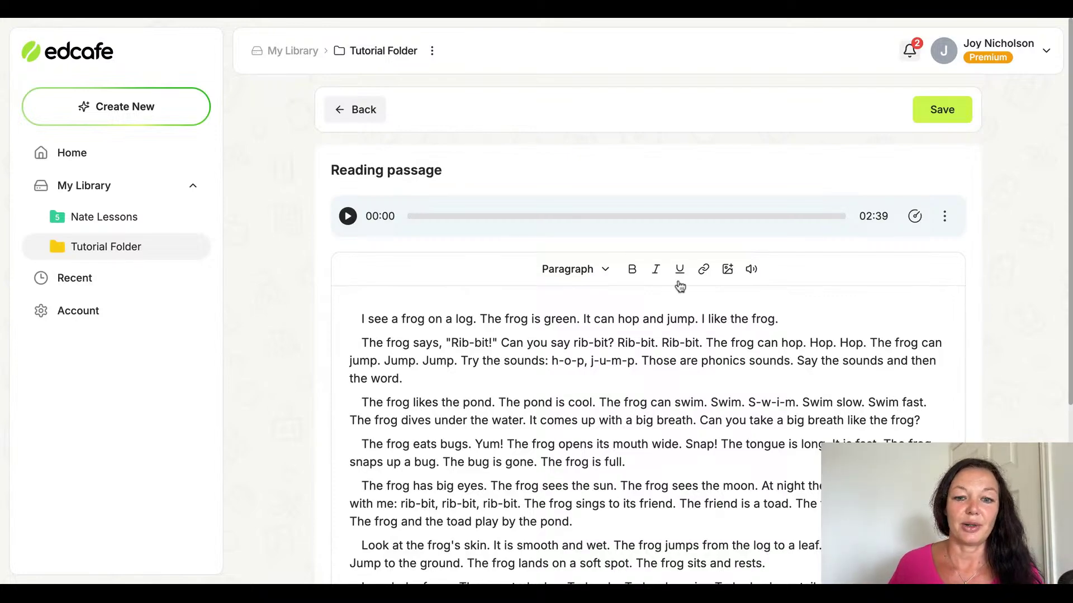
Add AI-generated vocabulary to the frog reading activity
{"action": "scroll", "coordinate": [677, 288], "scroll_direction": "down", "scroll_amount": 5}
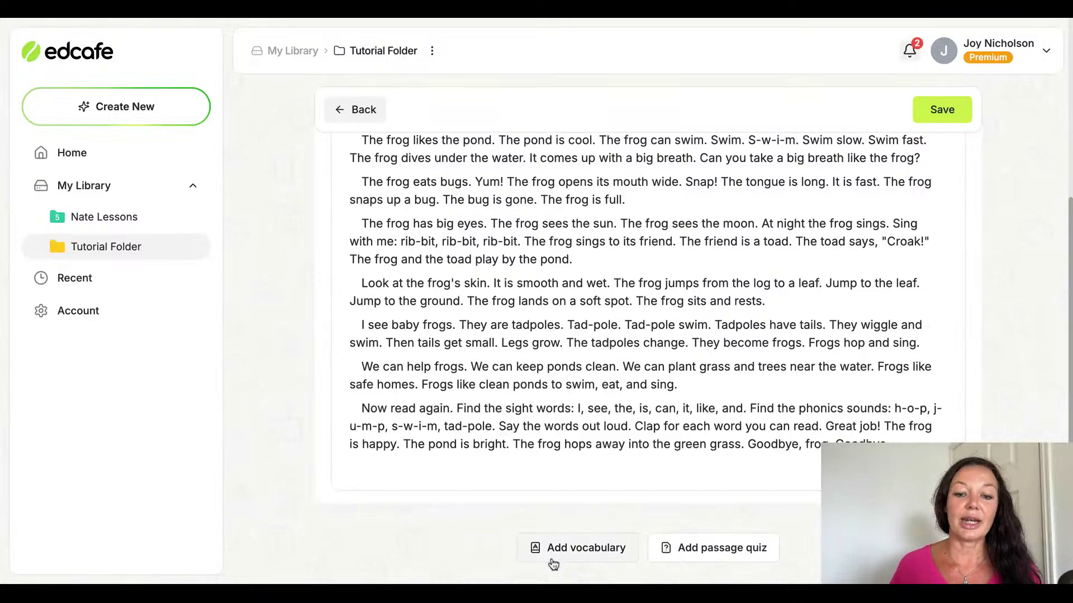
{"action": "left_click", "coordinate": [587, 550]}
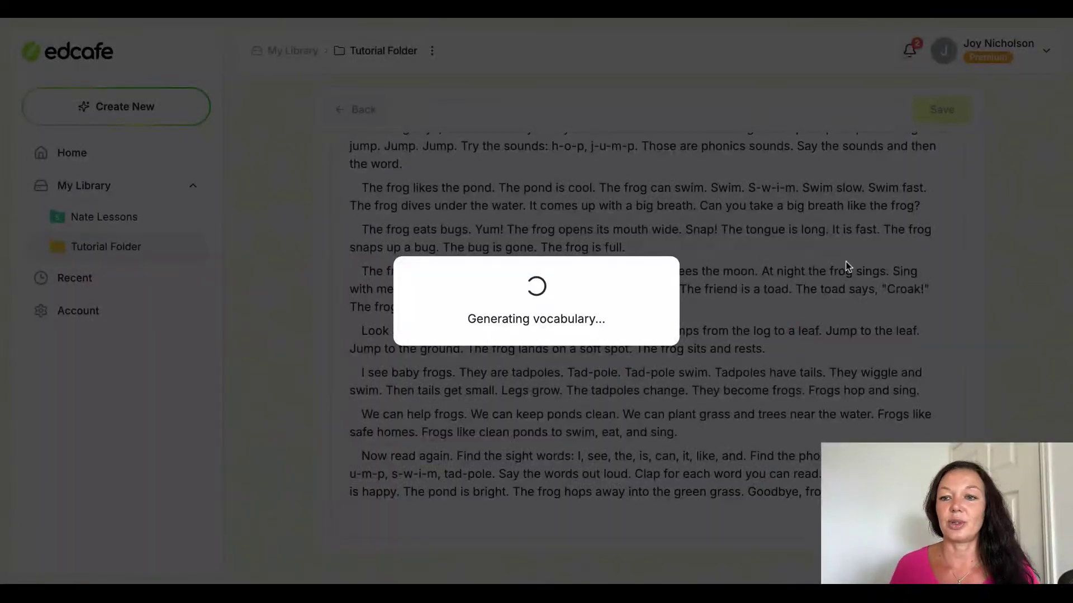